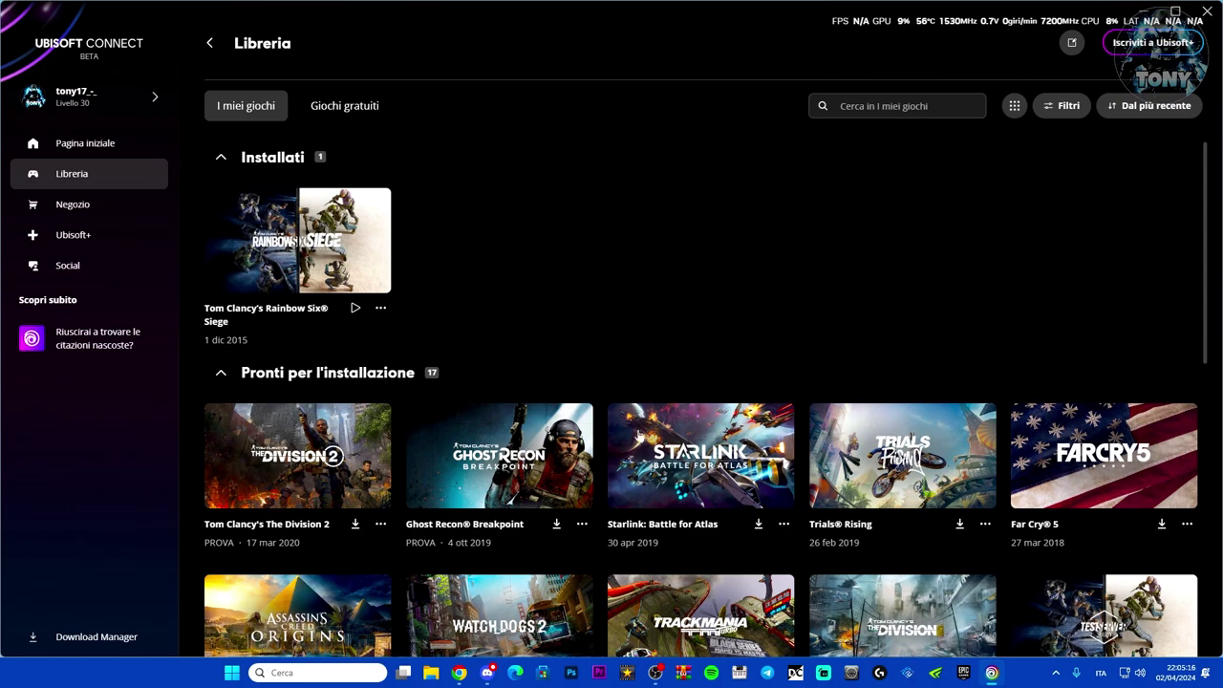
Step: Open the Roaming application data folder by running %appdata% from the Windows Esegui dialog
click(315, 671)
text(esegui)
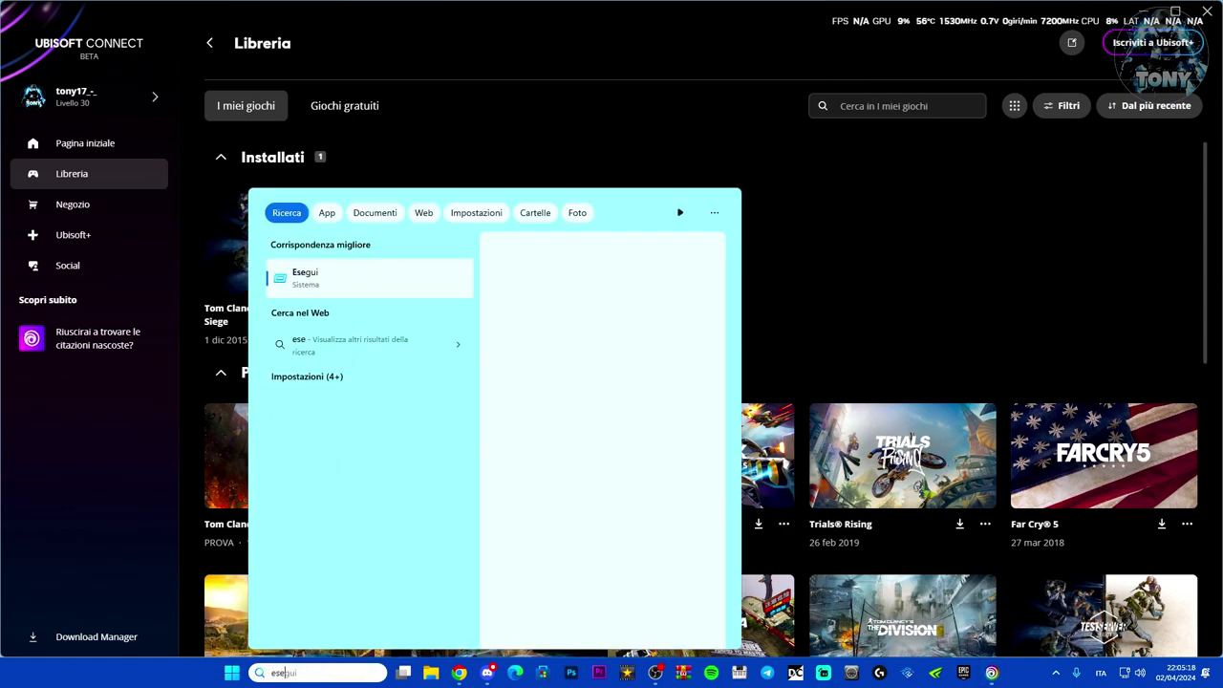
click(323, 283)
drag(149, 543, 672, 252)
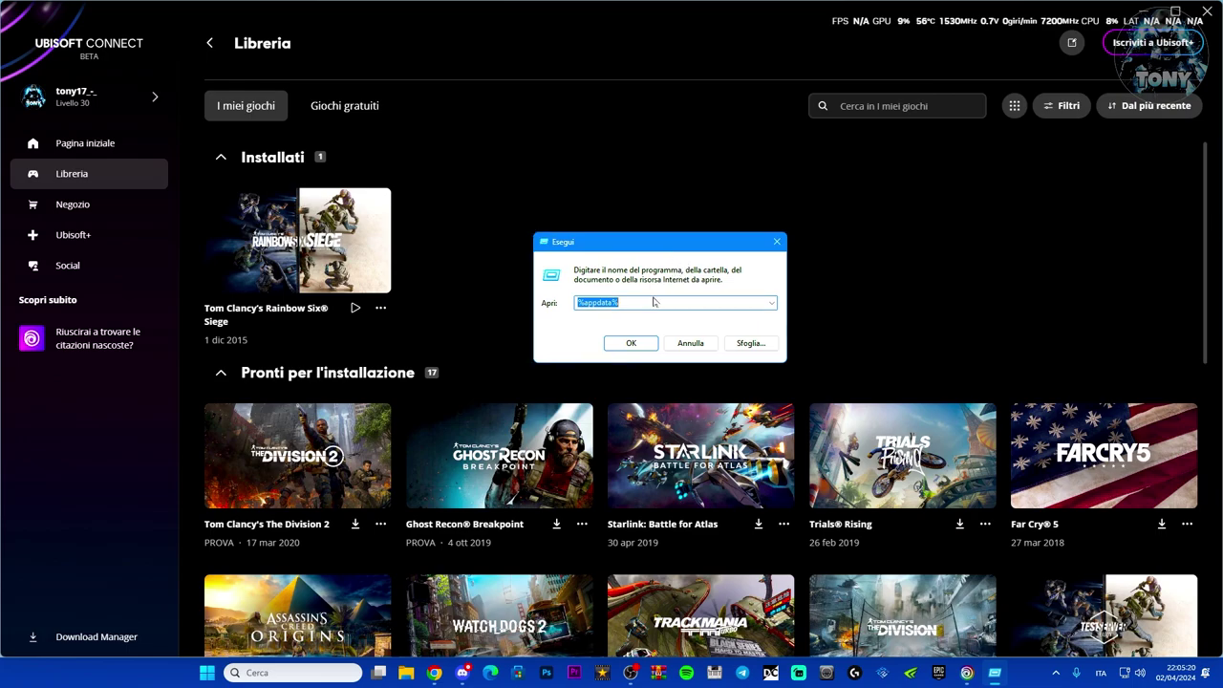
key(End)
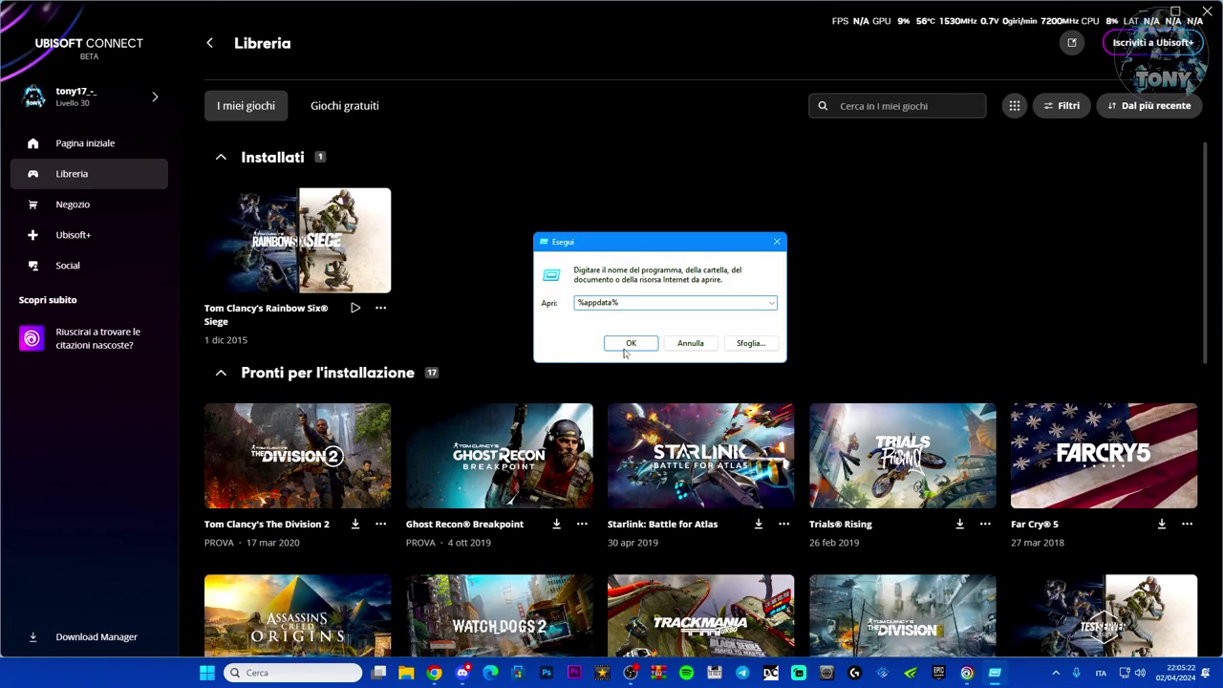
click(499, 449)
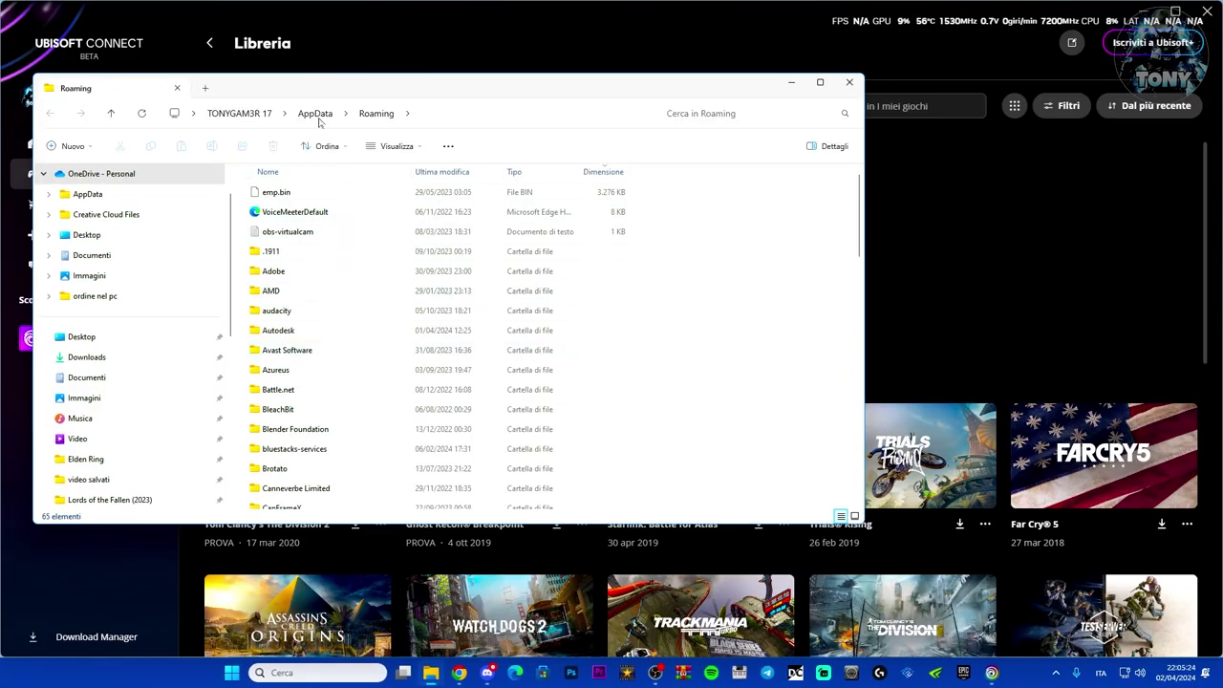
Step: Go to the AppData Local folder and locate the Ubisoft and Ubisoft Game Launcher folders
click(315, 113)
double_click(282, 197)
scroll(364, 315, down, 20)
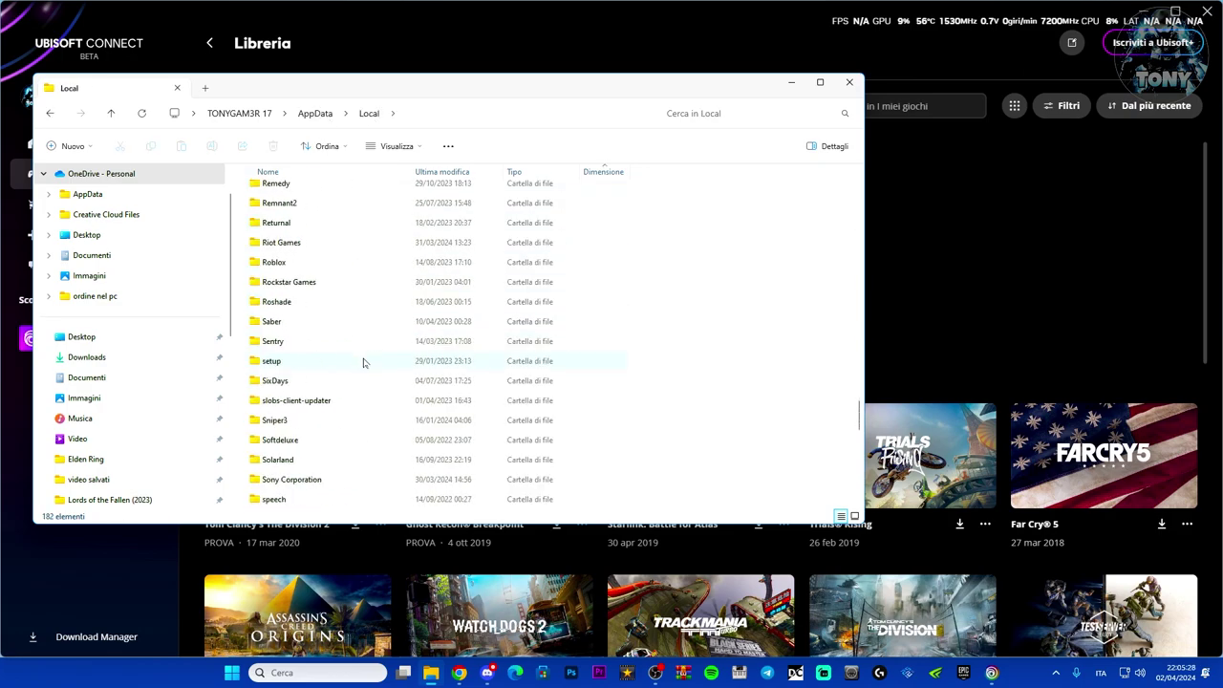
scroll(363, 362, up, 1)
click(291, 289)
click(327, 315)
click(329, 291)
click(333, 310)
click(332, 293)
click(337, 312)
Step: Quit the Ubisoft Connect client completely, including its background process
click(1056, 672)
right_click(1030, 608)
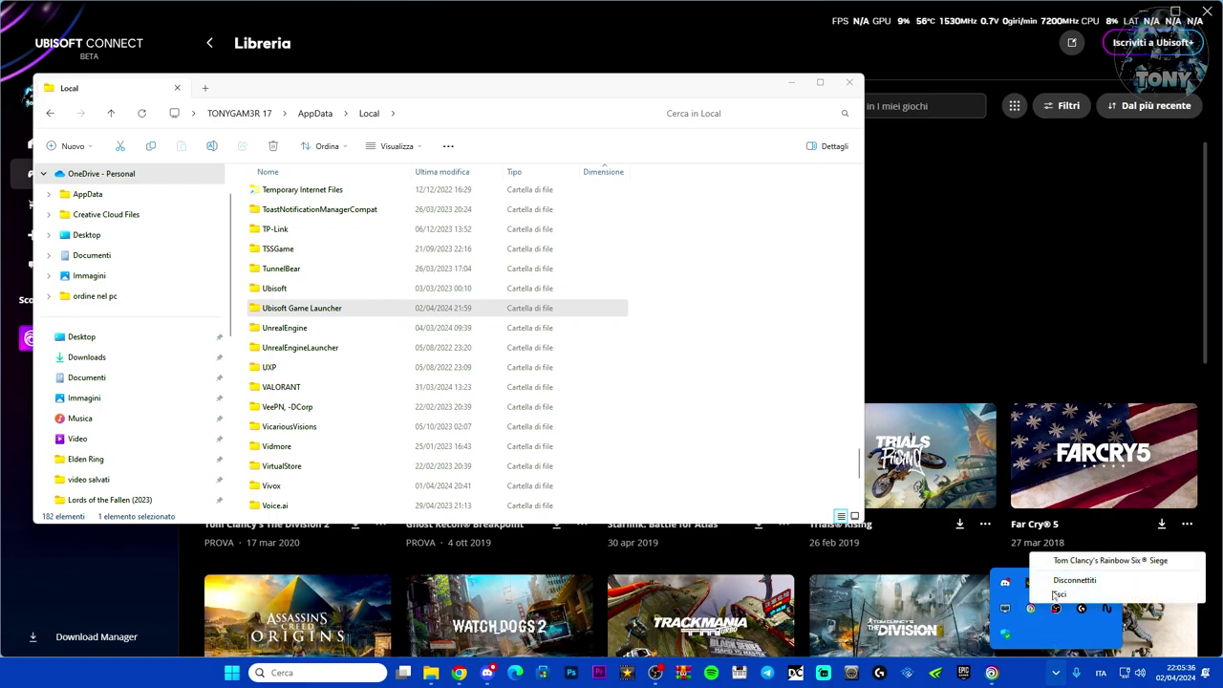
click(1051, 585)
Step: Delete the Ubisoft and Ubisoft Game Launcher folders from AppData Local and empty the recycle bin
click(261, 311)
drag(245, 284, 341, 320)
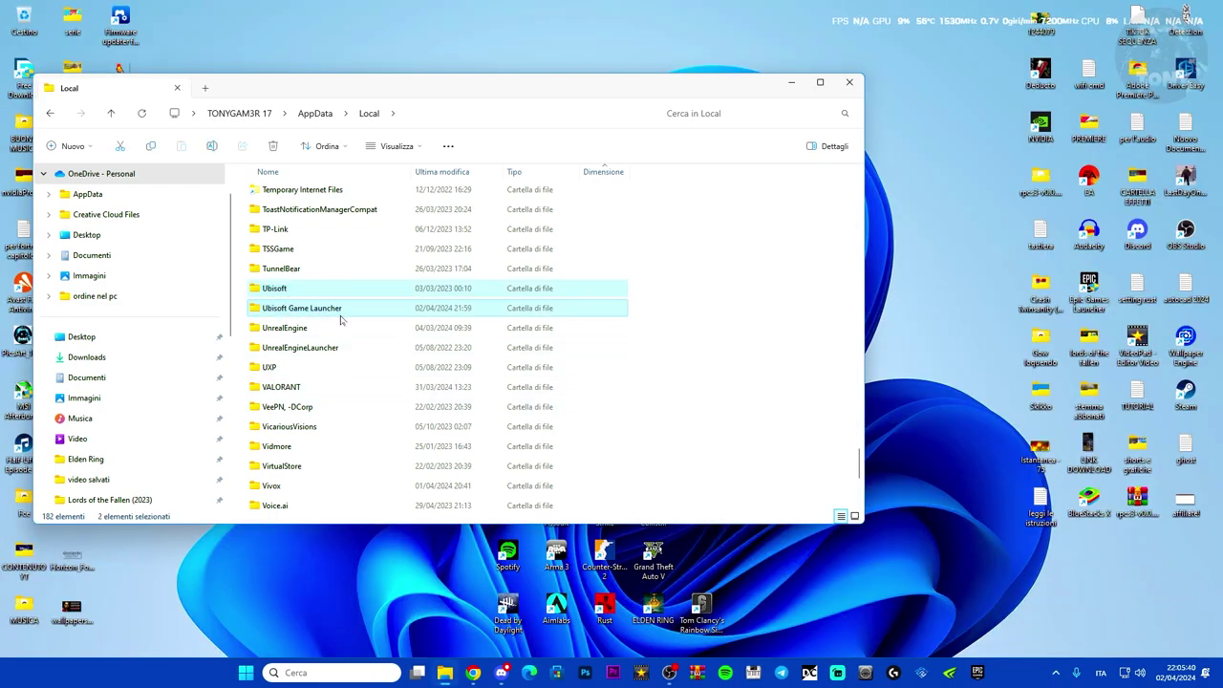
key(Delete)
right_click(23, 17)
click(55, 82)
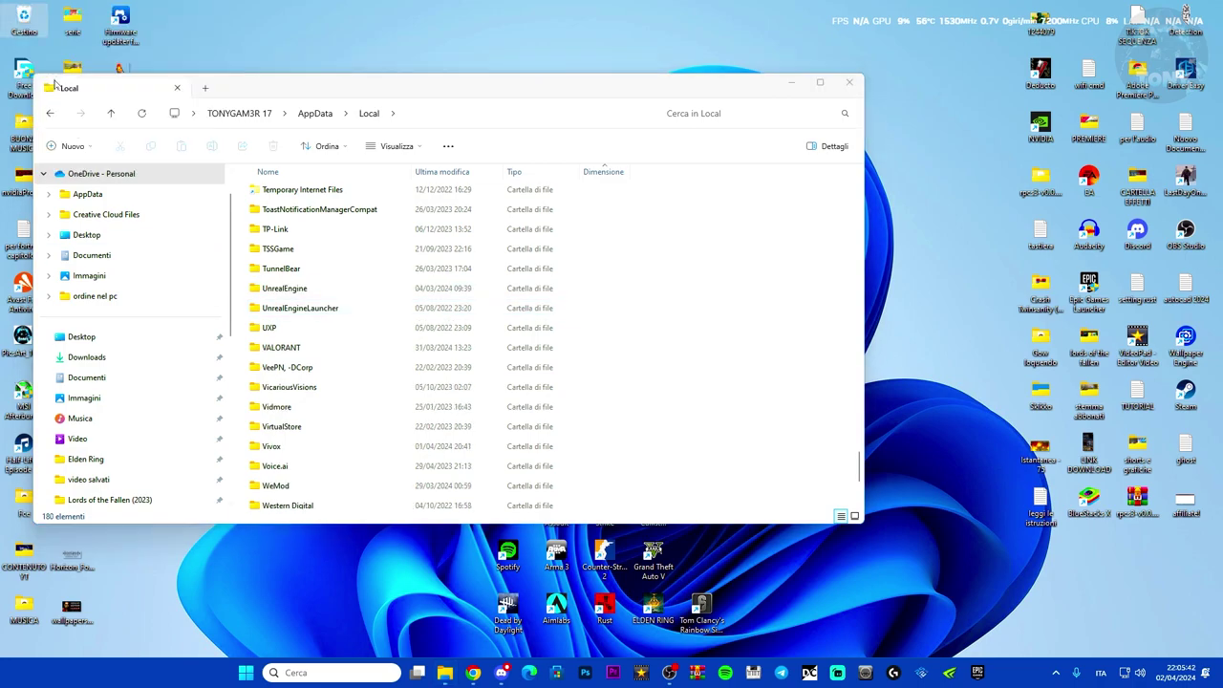
click(666, 346)
Step: Open the profile subfolder of Rainbow Six - Siege inside the My Games folder in Documenti
drag(496, 96, 771, 108)
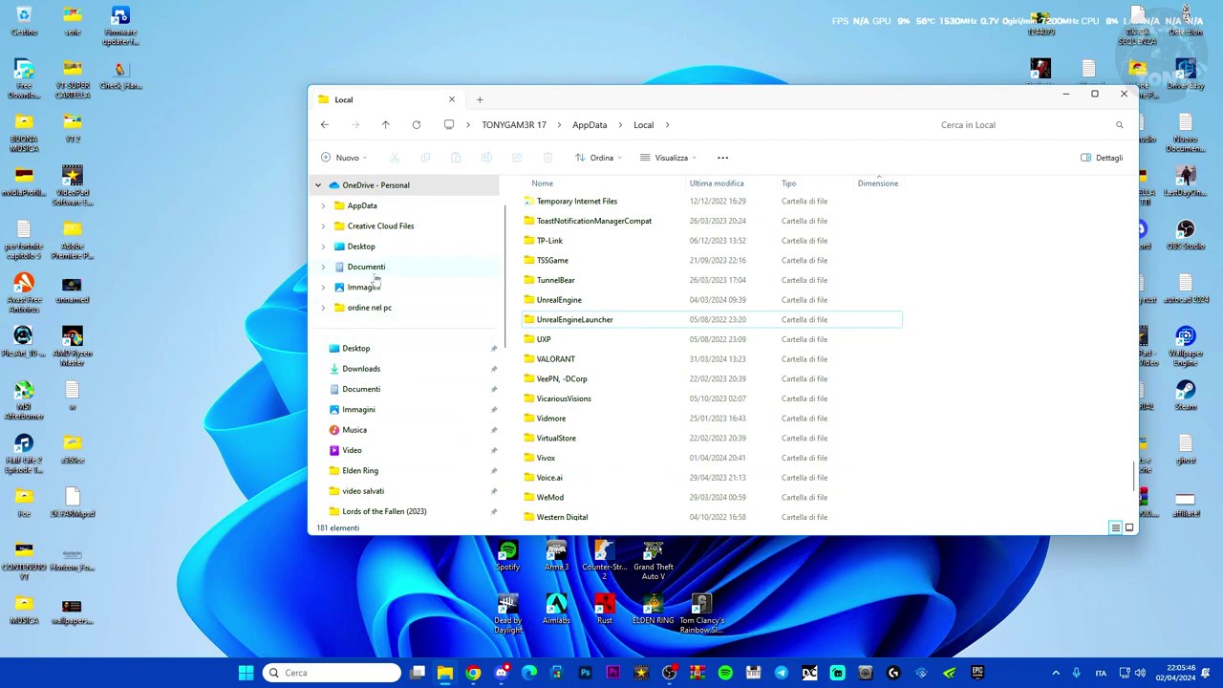
click(371, 269)
scroll(744, 389, down, 3)
scroll(744, 389, down, 7)
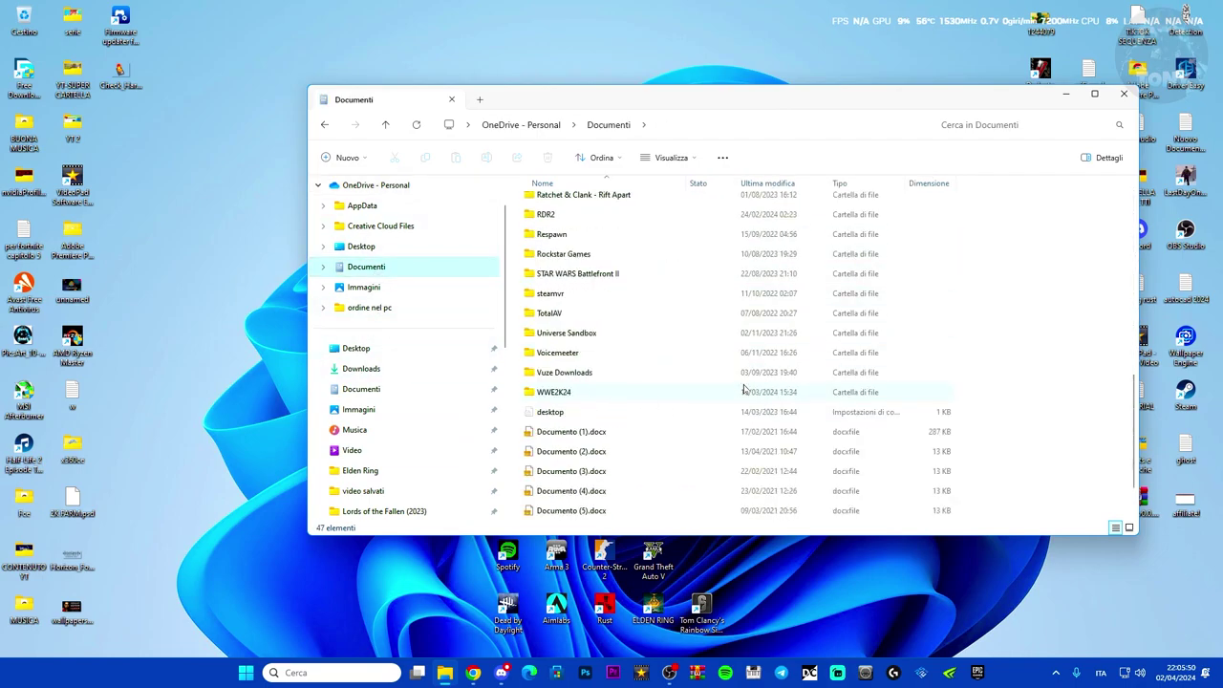
scroll(596, 267, up, 1)
scroll(594, 266, up, 1)
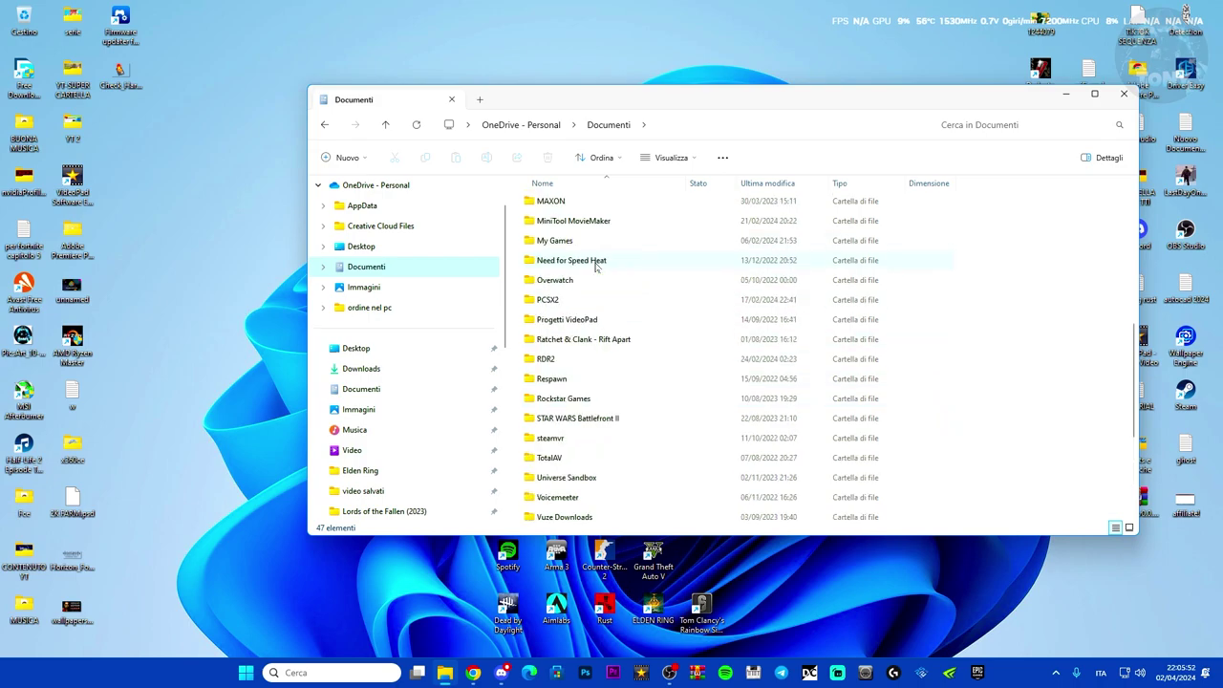
double_click(579, 240)
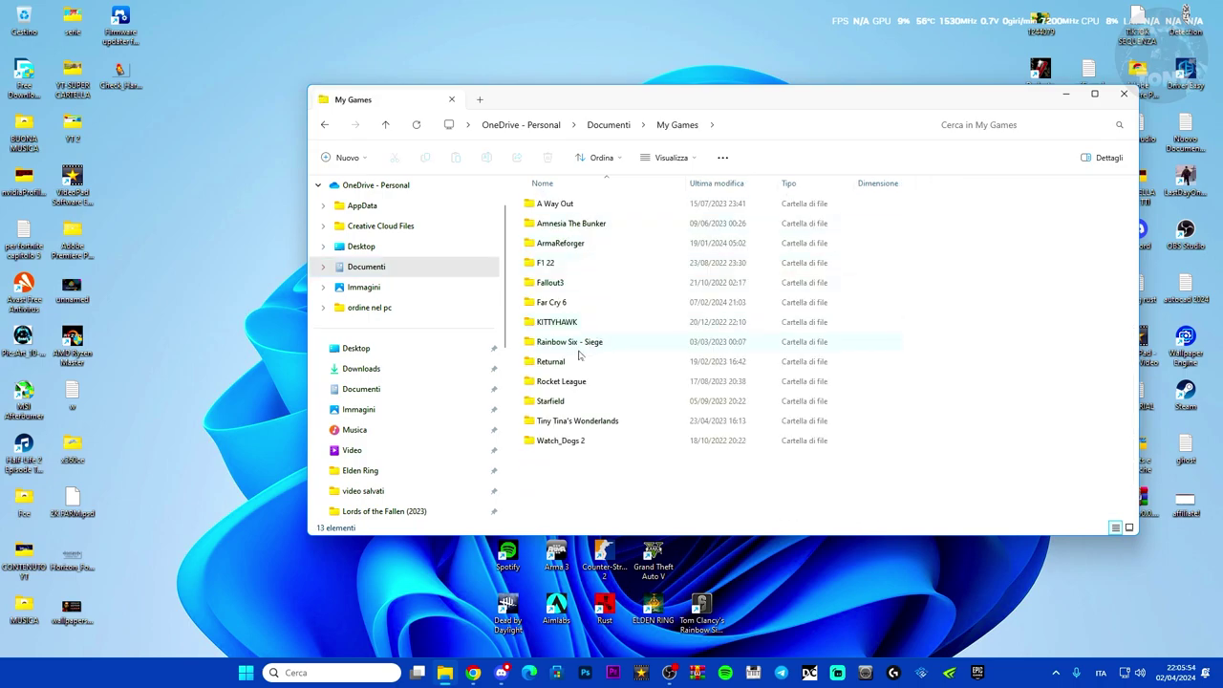
double_click(620, 346)
double_click(584, 207)
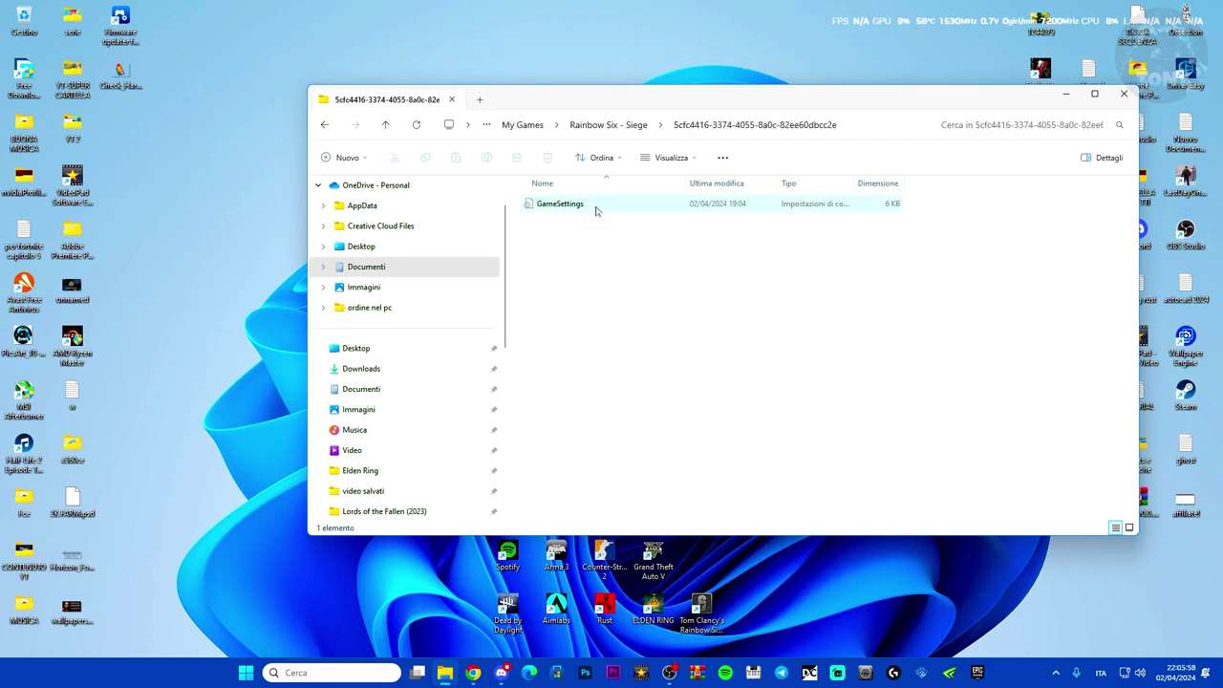
Step: Inspect the GameSettings file down to its online data center settings, then close the text editor
double_click(590, 207)
scroll(693, 368, down, 20)
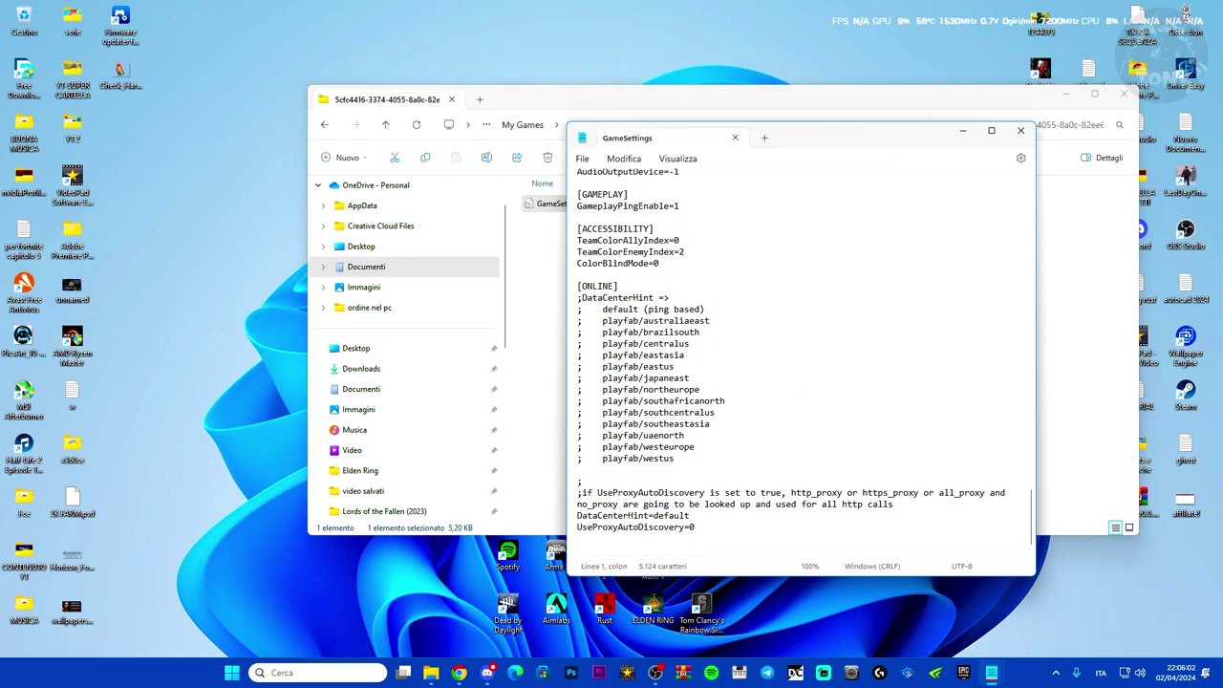
click(702, 527)
click(1020, 130)
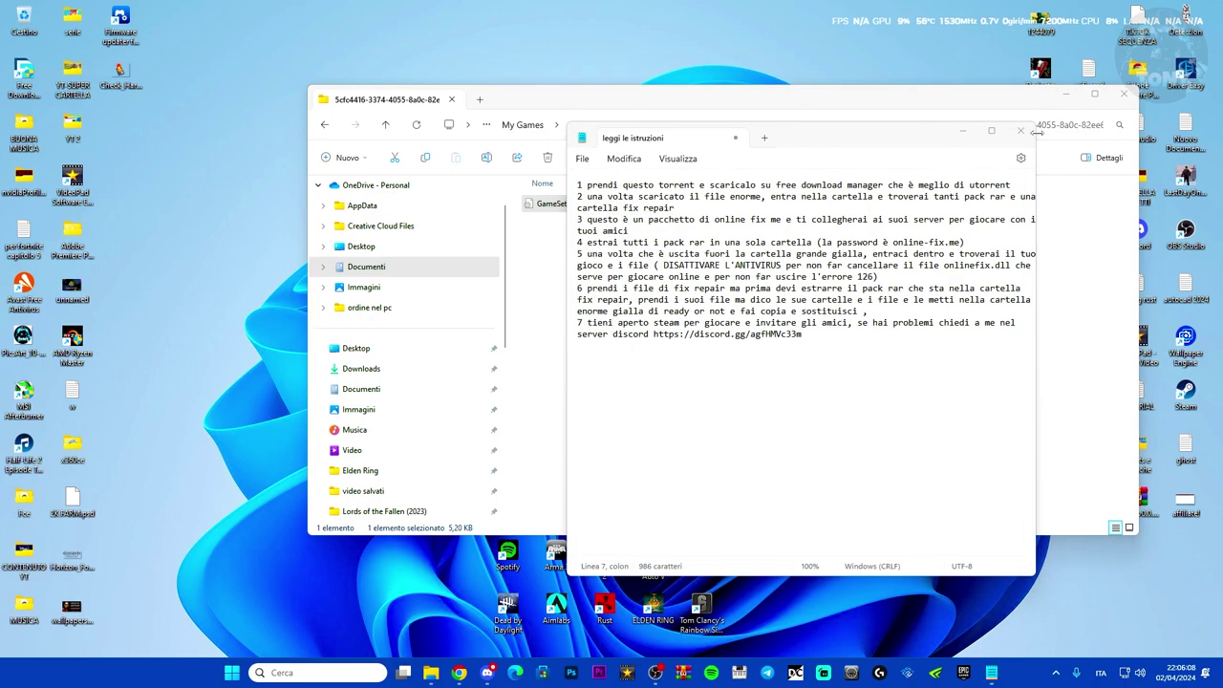
click(1021, 130)
Step: Delete the GameSettings file, permanently empty the recycle bin and close the folder window
click(576, 204)
key(BackSpace)
key(Escape)
click(586, 208)
key(Delete)
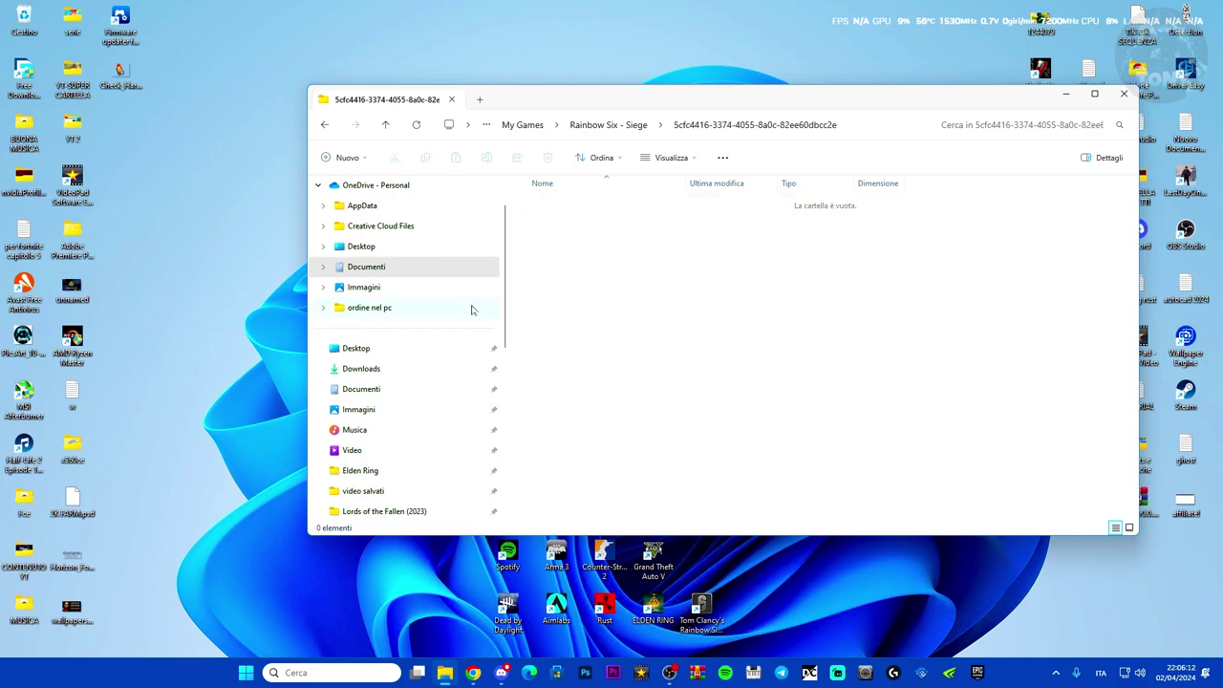
right_click(19, 19)
click(55, 82)
click(661, 386)
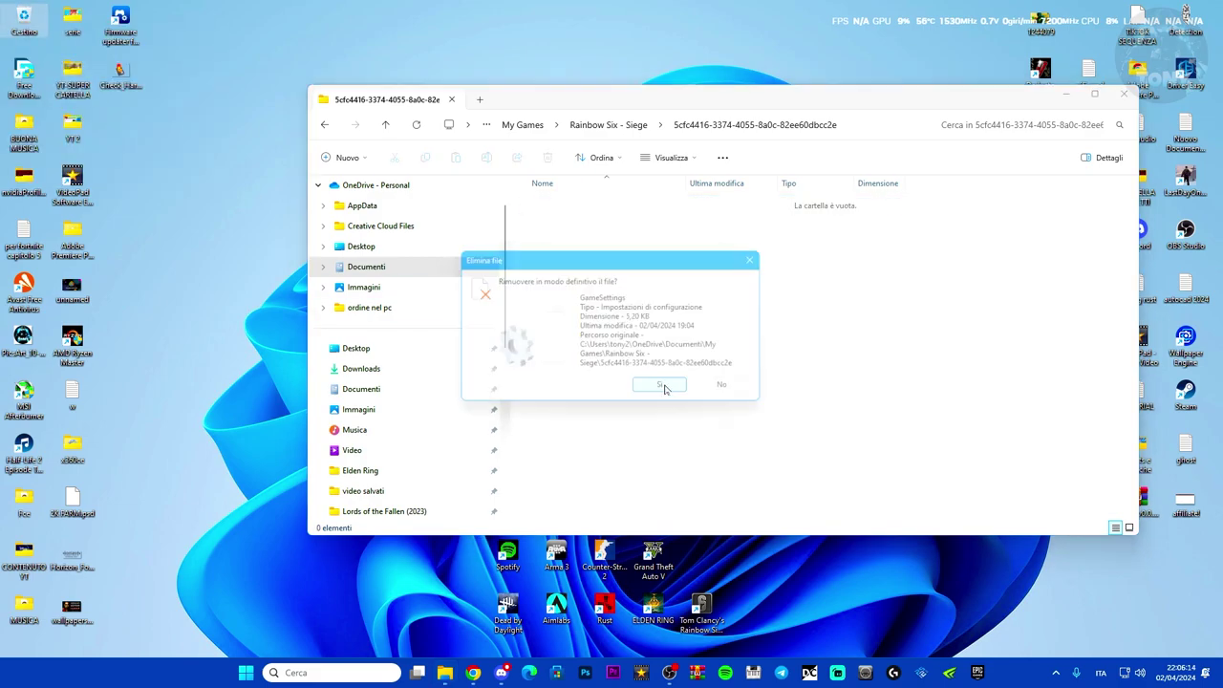
drag(771, 95, 662, 92)
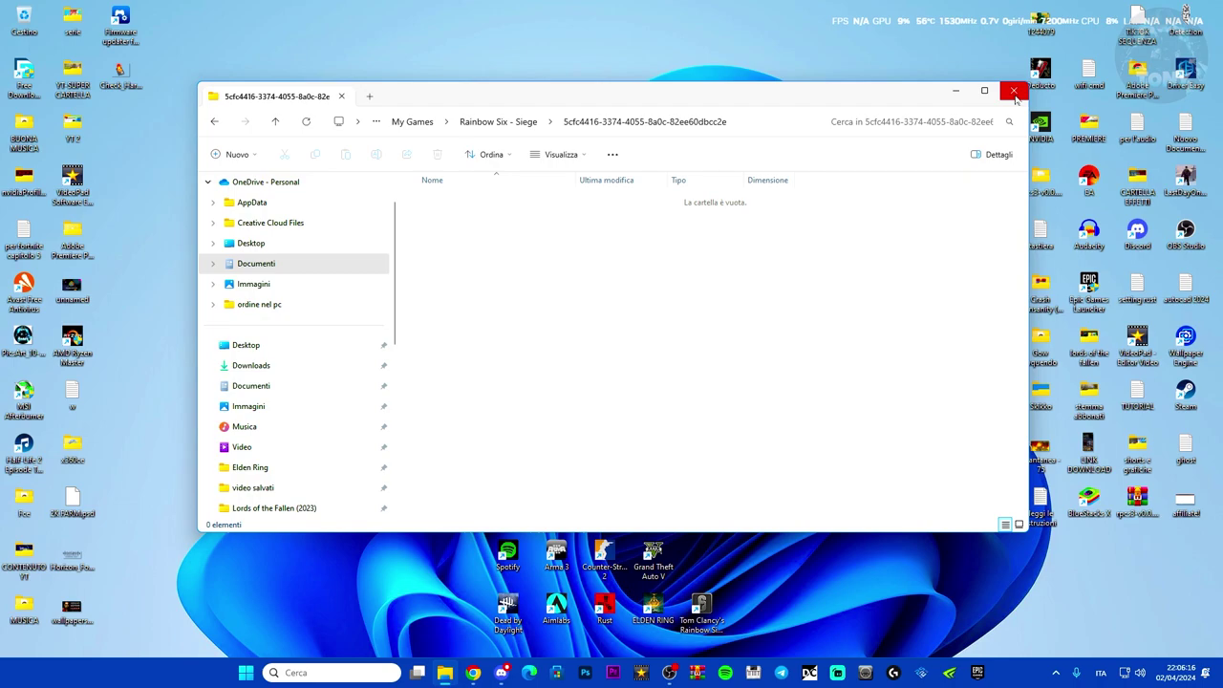
click(1014, 91)
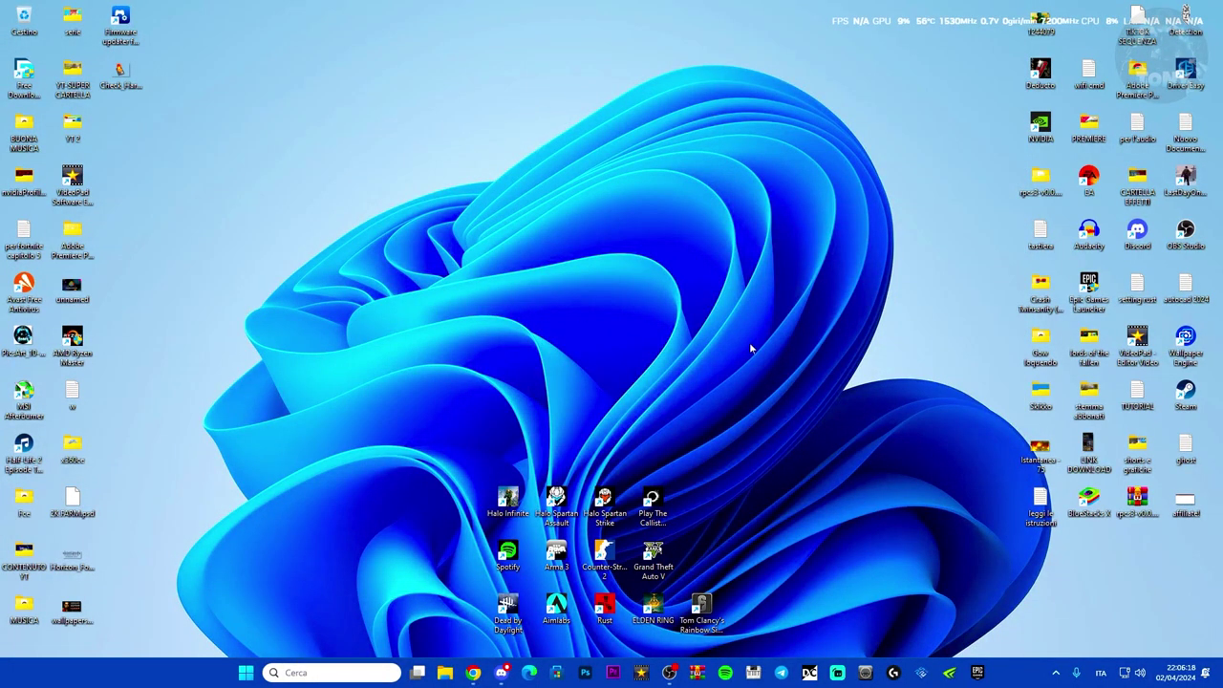
Step: Launch Ubisoft Connect by searching for "ubi" and open the game library
click(325, 671)
text(ubi)
click(350, 279)
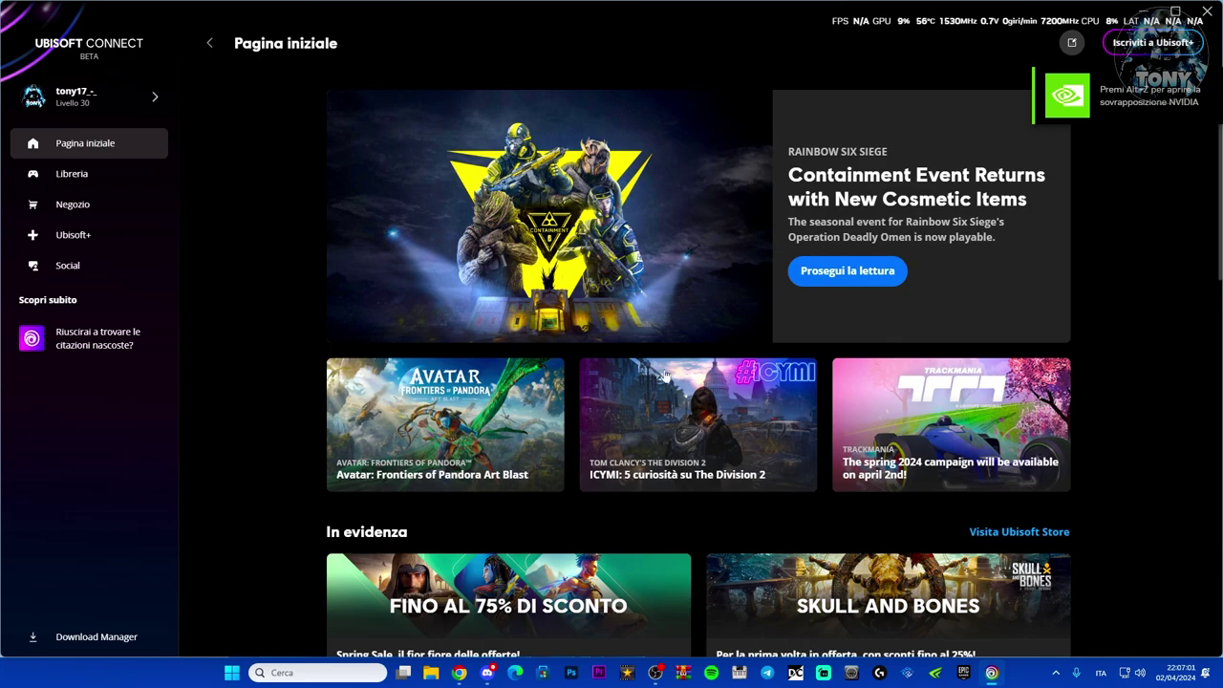
click(54, 181)
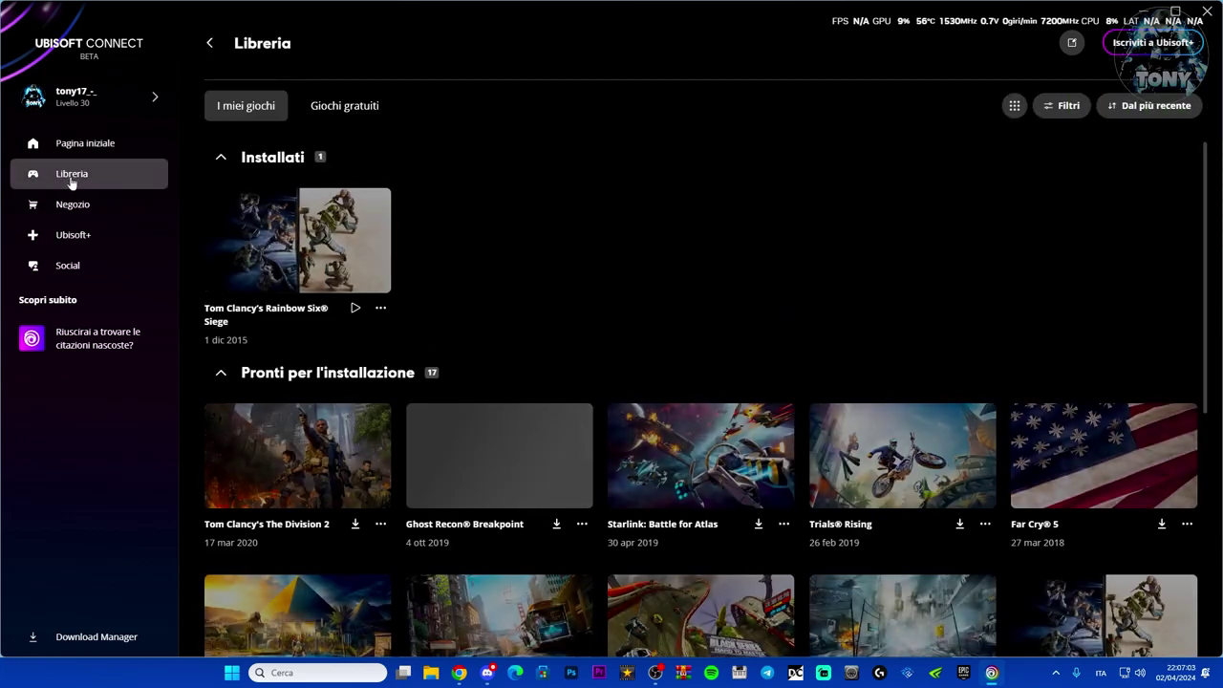
Step: Verify the installed files of Tom Clancy's Rainbow Six Siege from its installation properties and close the properties
click(381, 308)
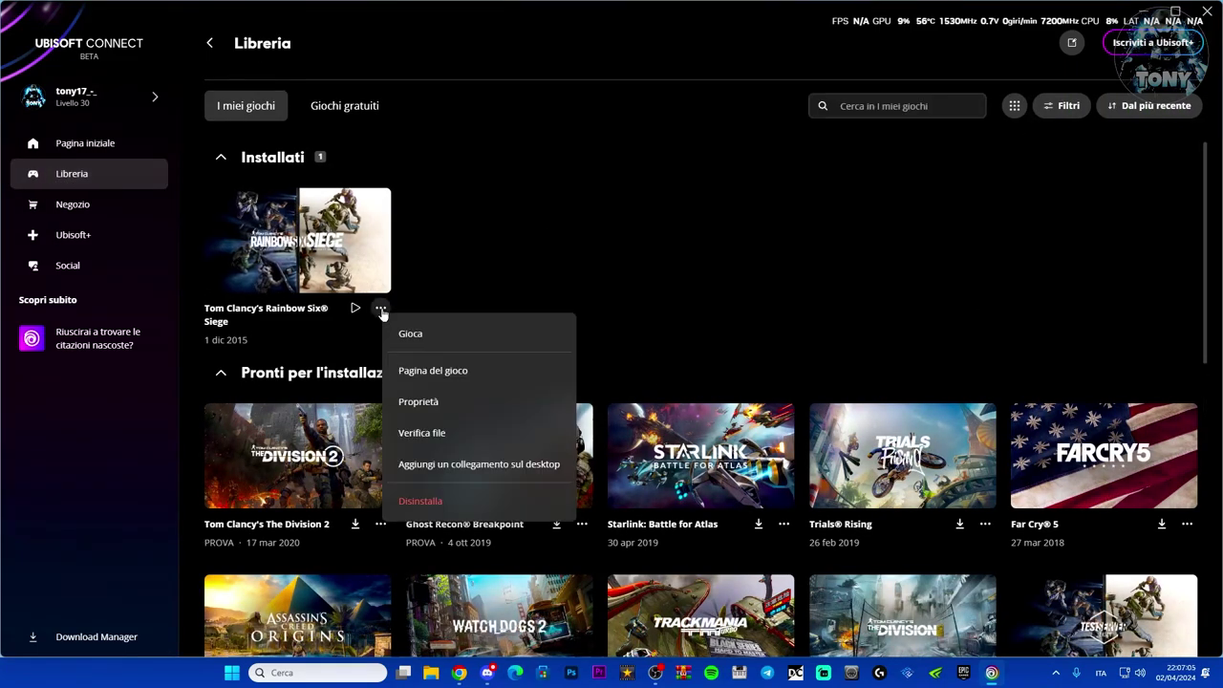
click(428, 404)
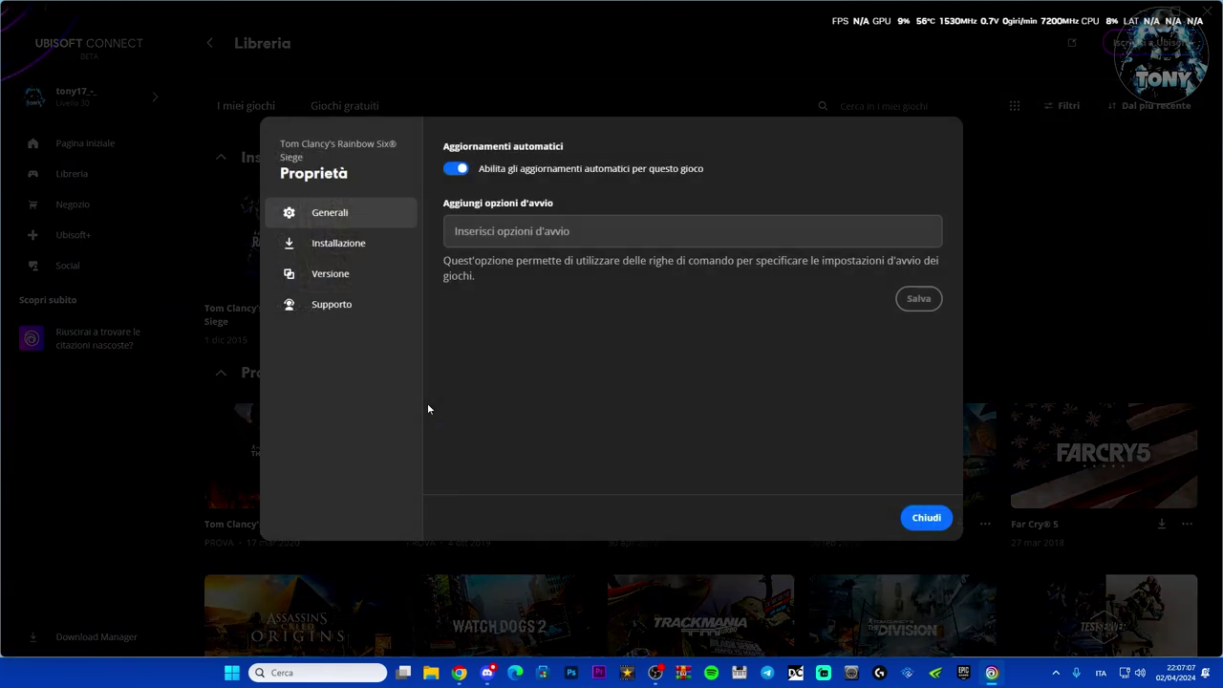
click(329, 247)
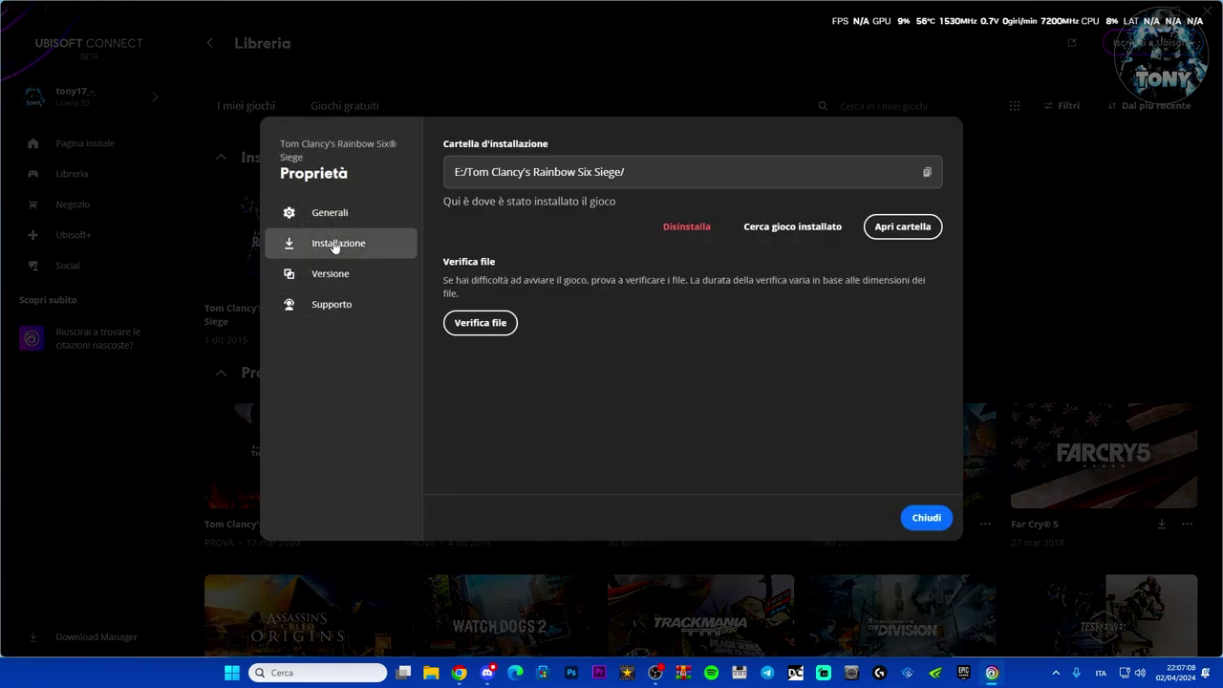
click(481, 323)
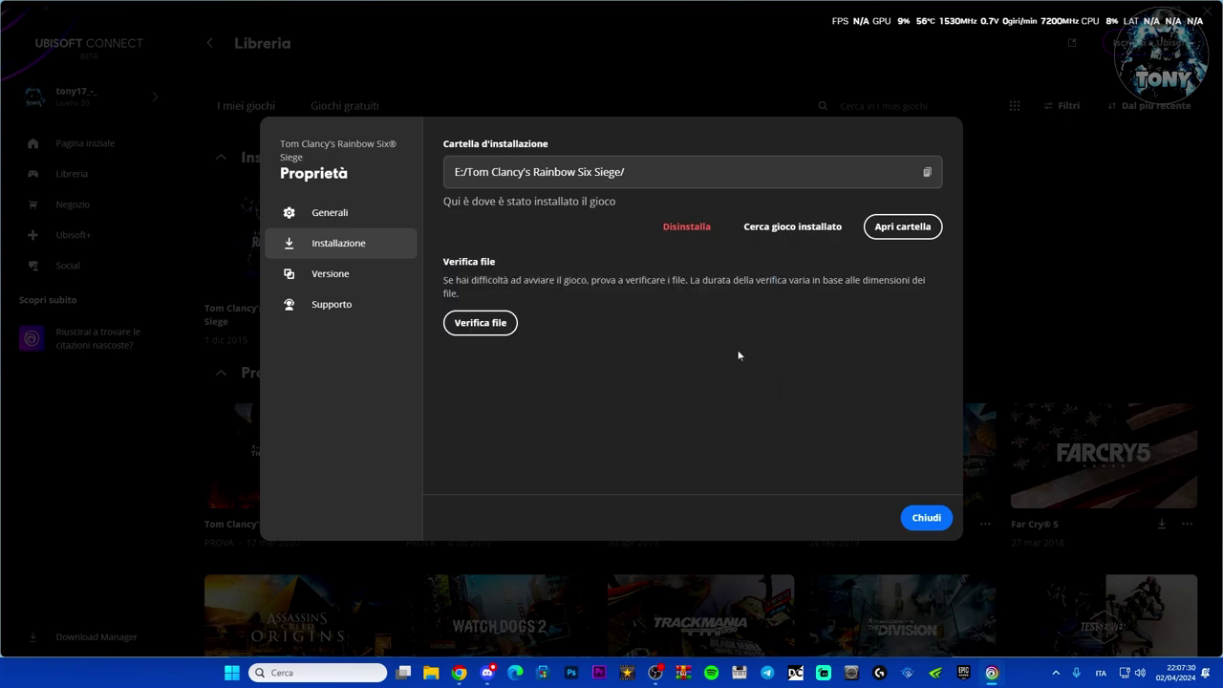
click(924, 519)
Step: Move the Tom Clancy's Rainbow Six Siege shortcut toward the middle of the desktop and bring up its context options
click(1181, 12)
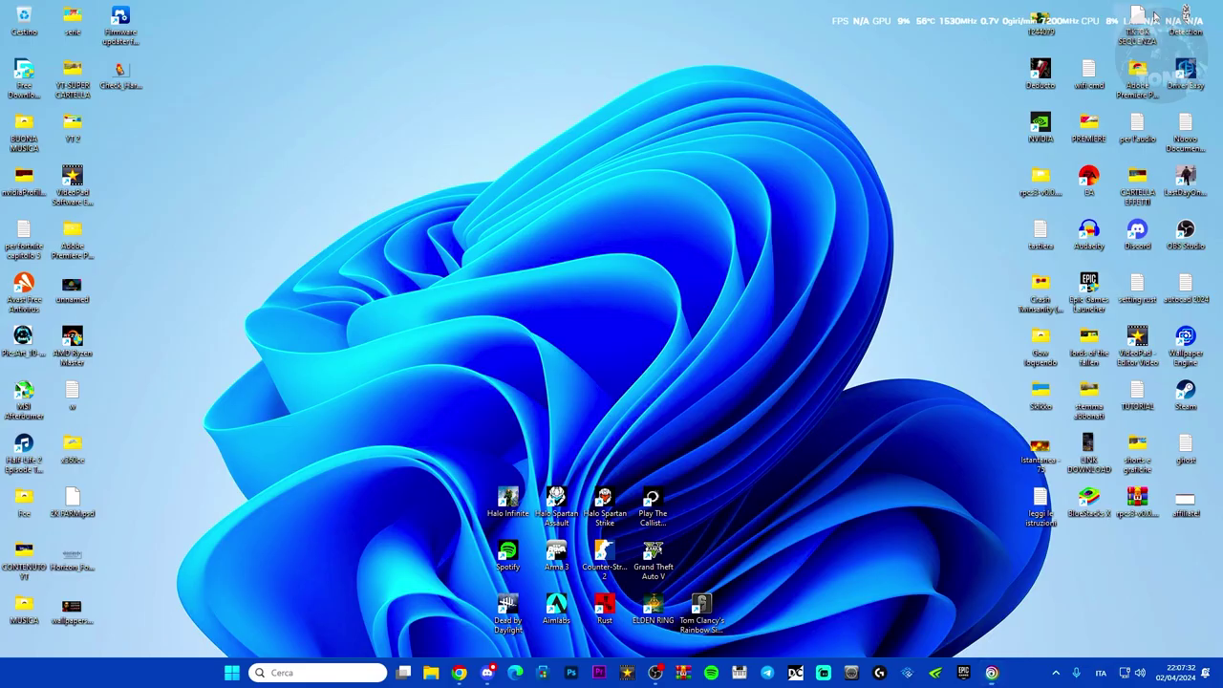
drag(703, 607, 511, 291)
right_click(516, 290)
click(635, 314)
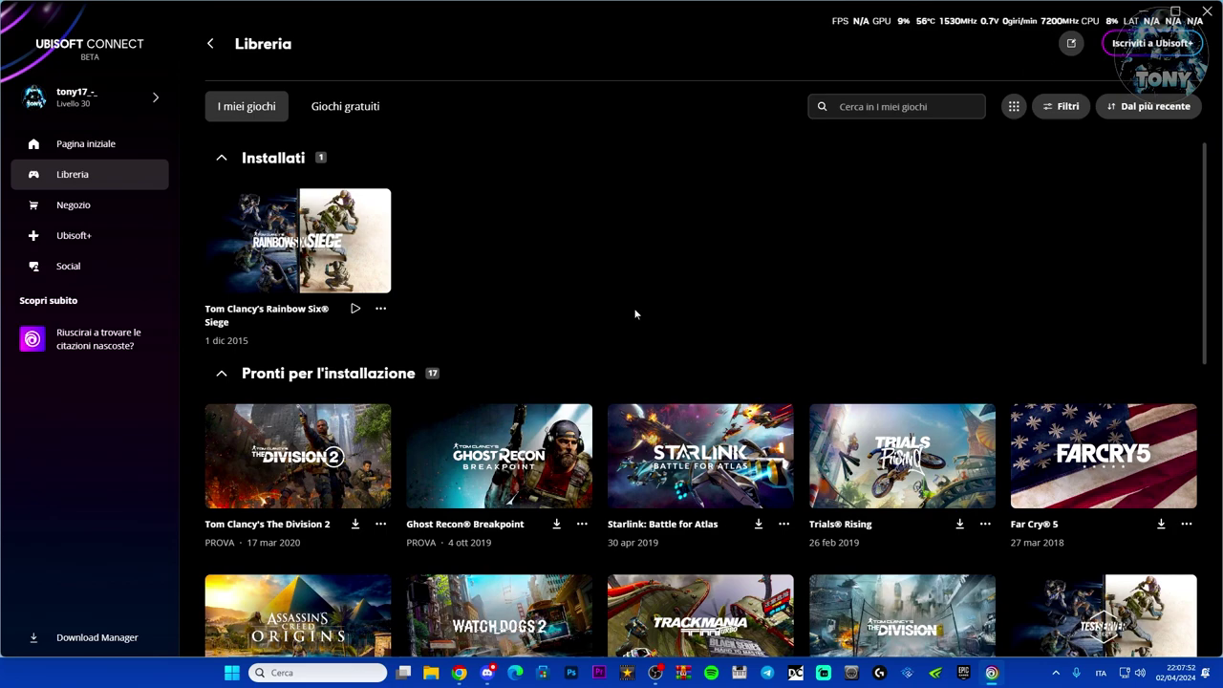
Step: Open the installation folder of Tom Clancy's Rainbow Six Siege from its properties in Ubisoft Connect
click(380, 309)
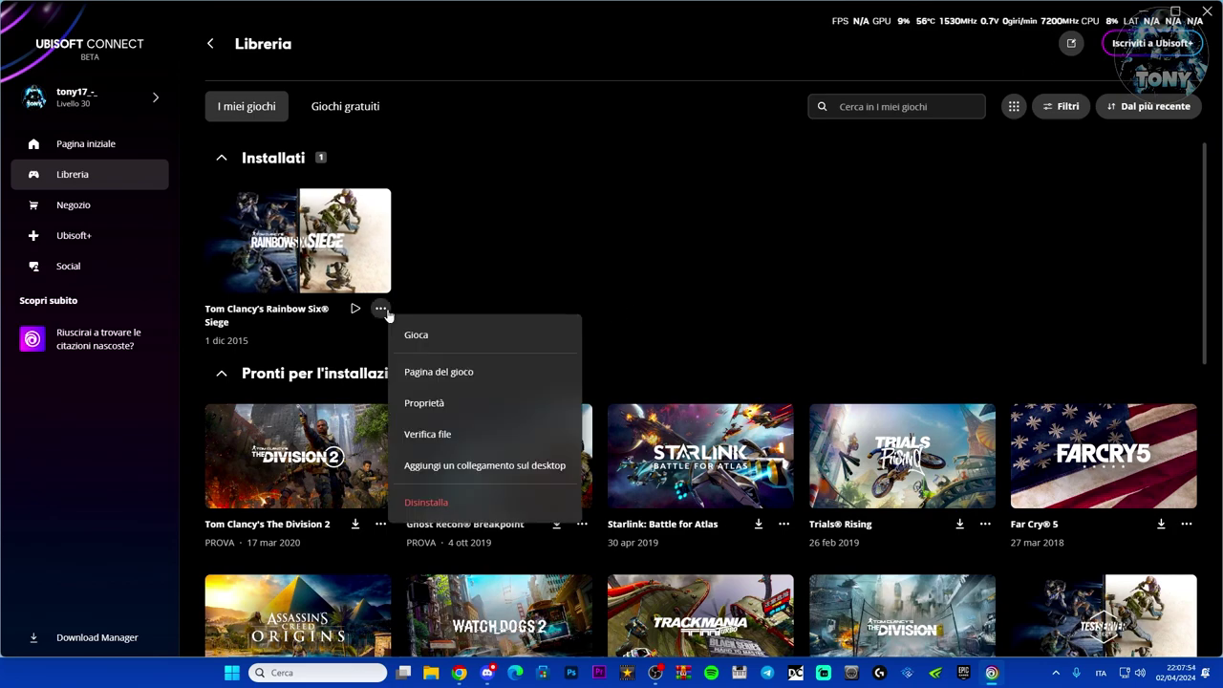
click(432, 409)
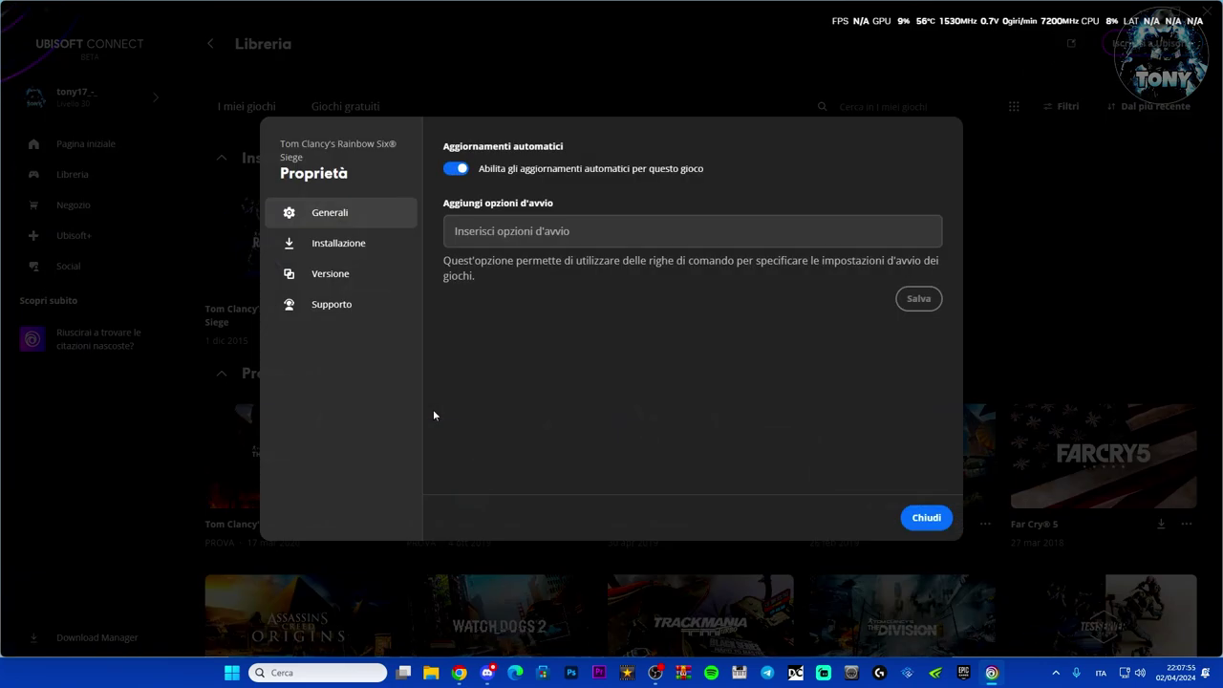
click(334, 247)
click(902, 227)
Step: Find the RainbowSix application in the installation folder and open its compatibility properties
scroll(602, 373, down, 15)
scroll(602, 372, down, 20)
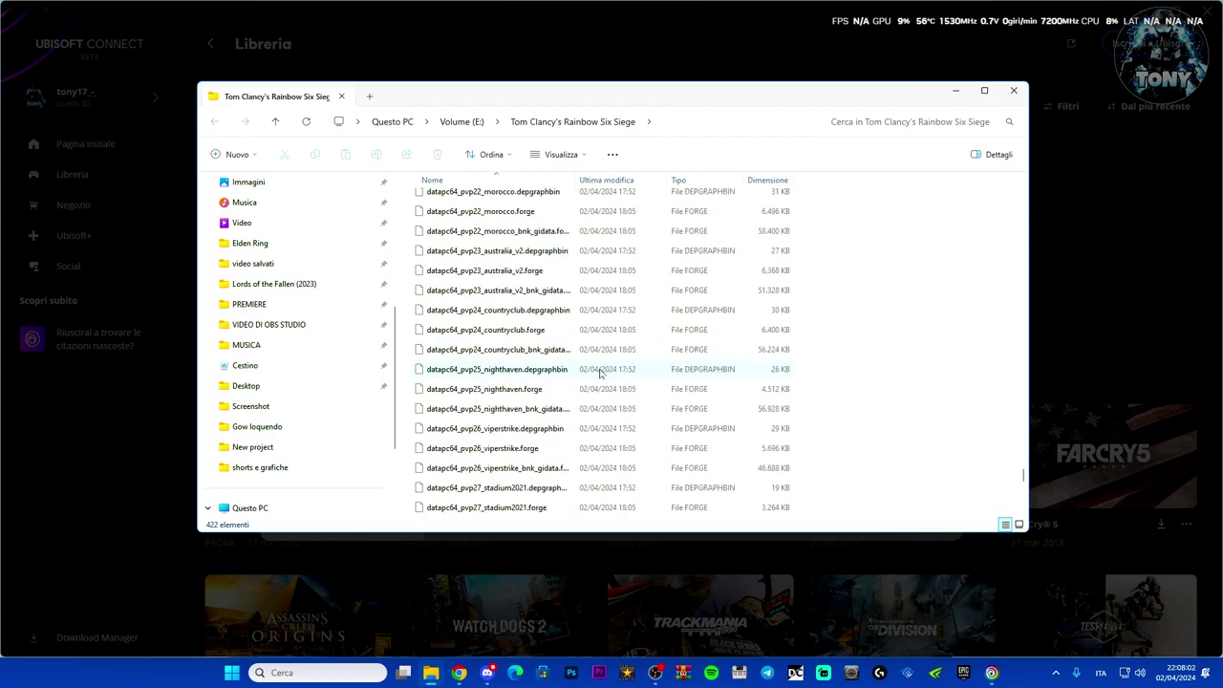
scroll(600, 374, down, 15)
click(472, 319)
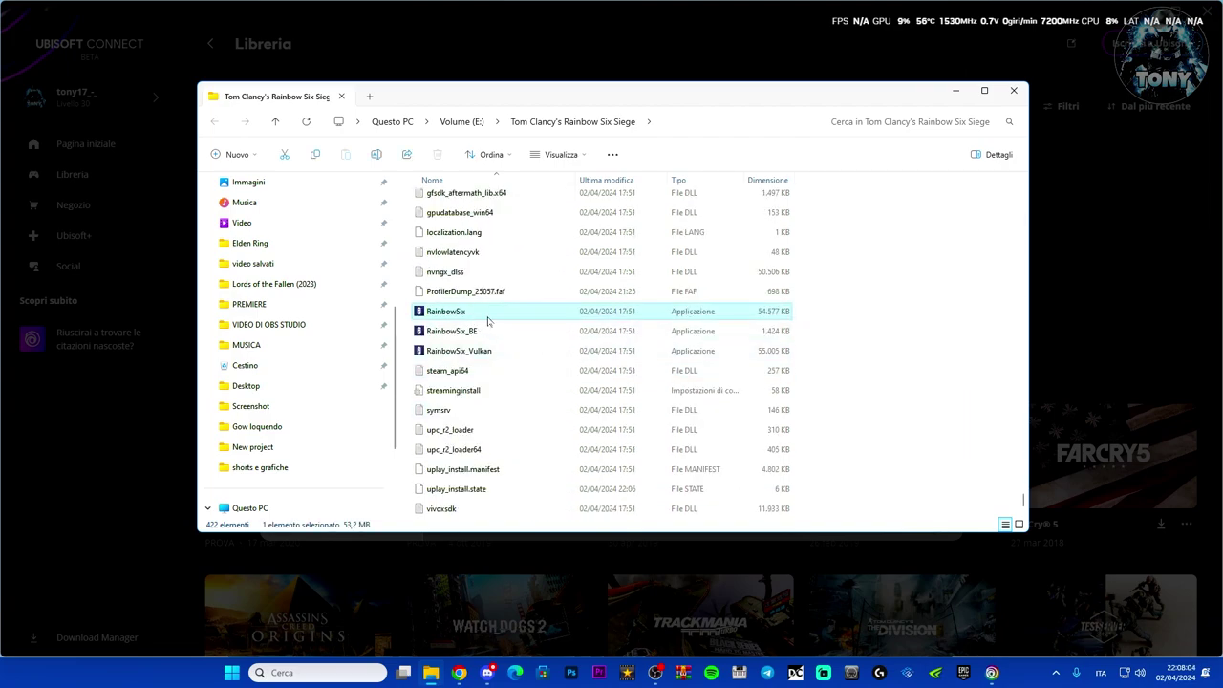
right_click(487, 319)
click(533, 578)
click(525, 610)
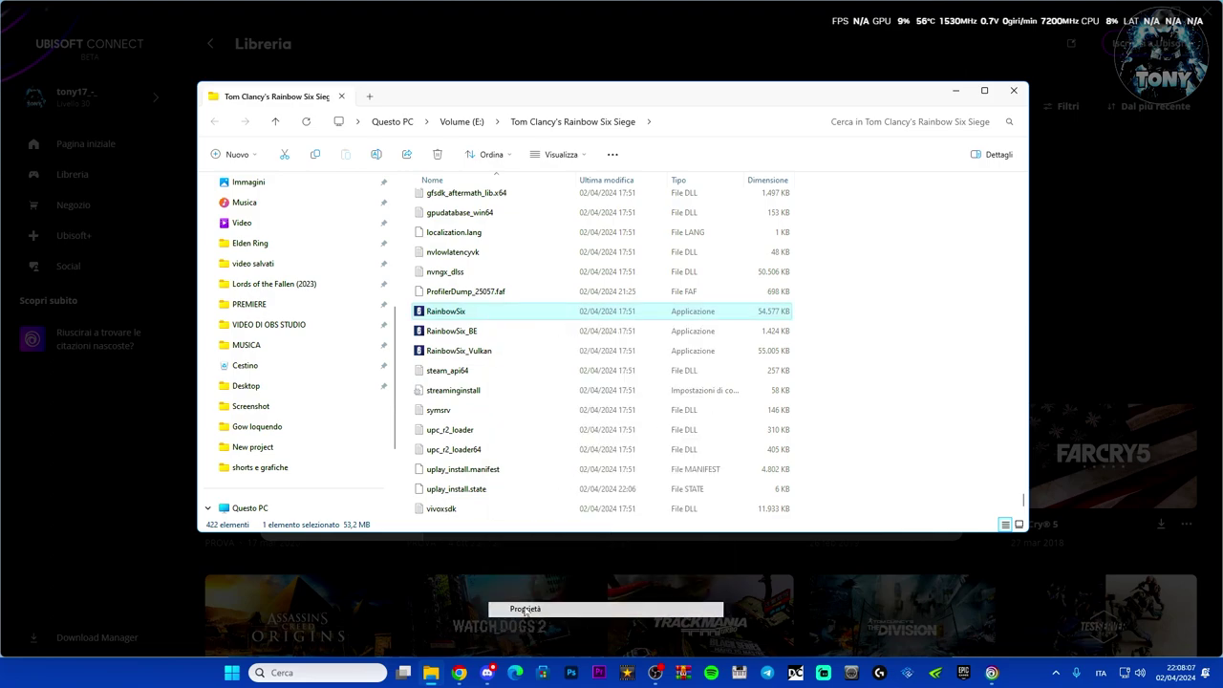
click(665, 269)
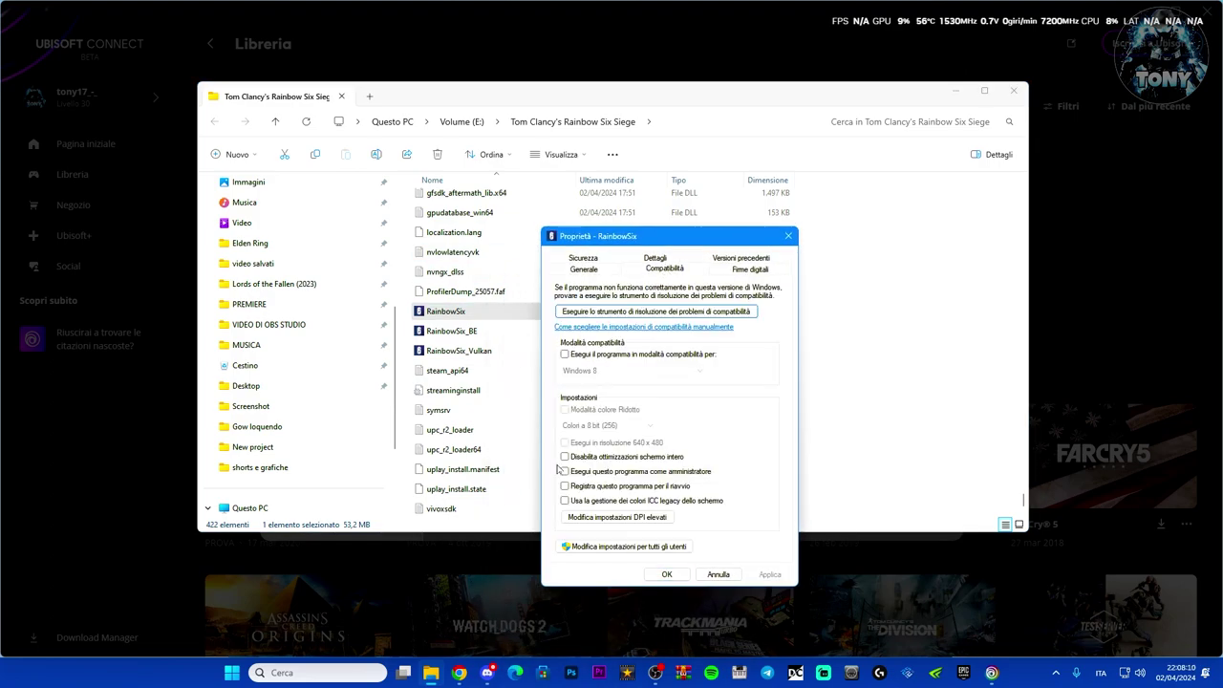
Step: Disable fullscreen optimizations for the RainbowSix application, apply the change and minimize the folder window
click(565, 457)
click(770, 574)
click(667, 574)
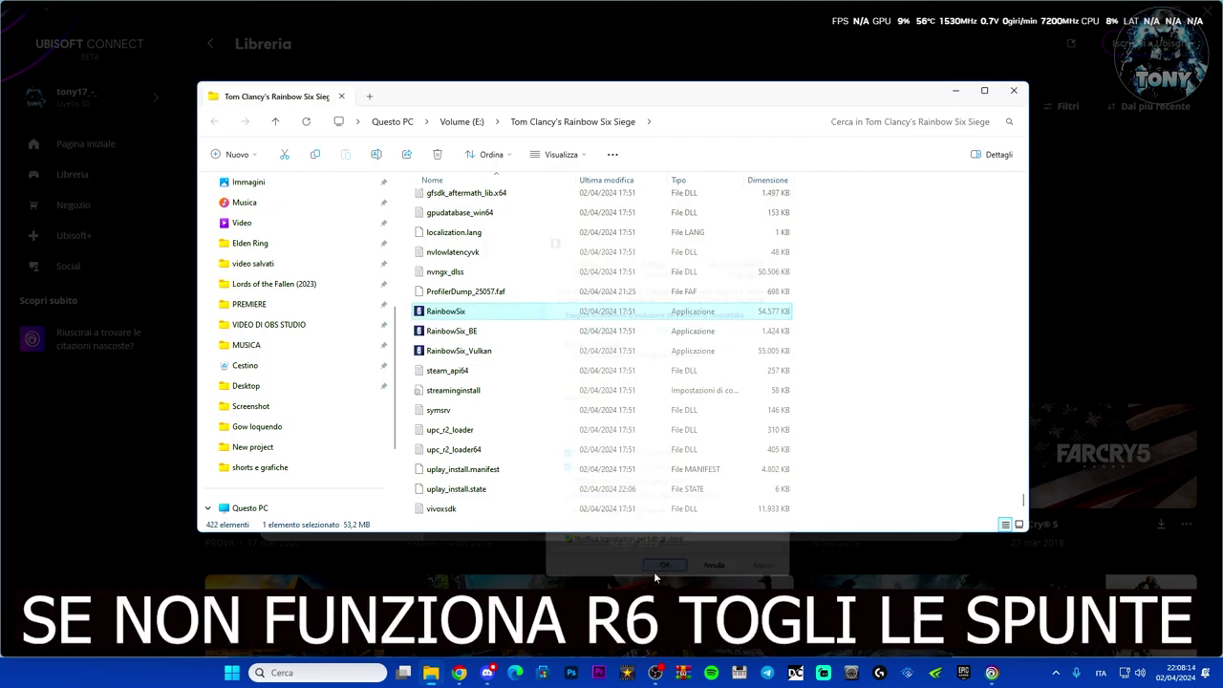
click(956, 96)
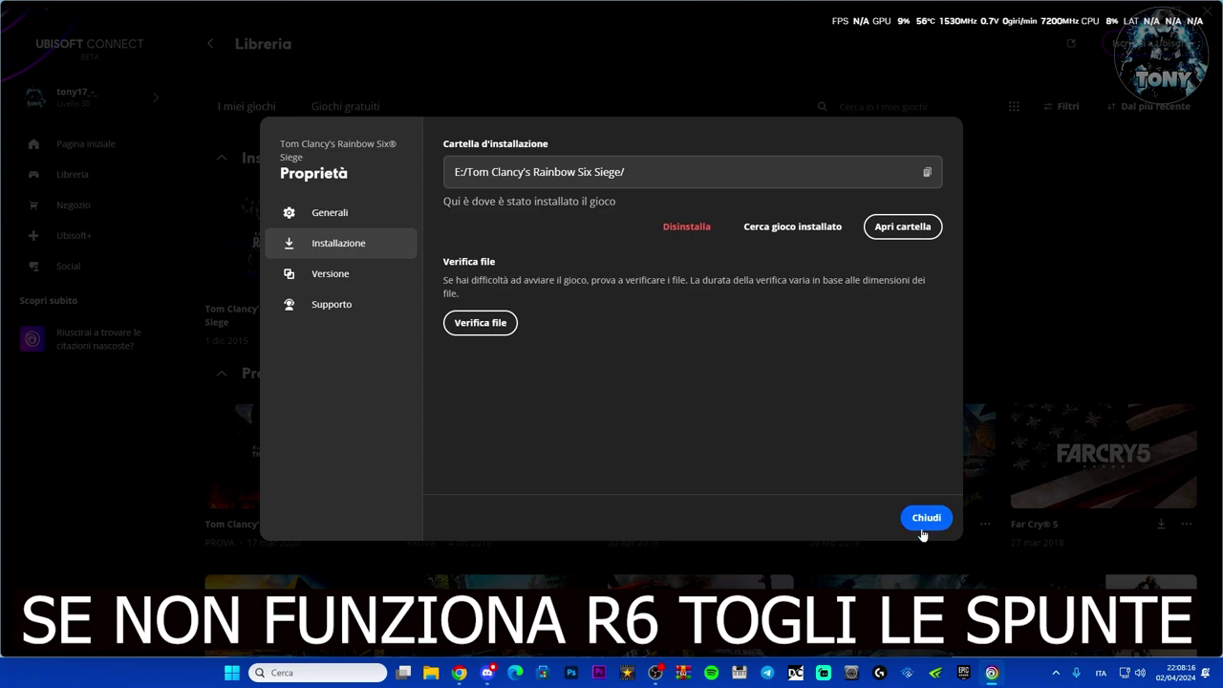
Step: Close the game properties in Ubisoft Connect, put its window away and switch to Chrome
click(925, 521)
click(1147, 14)
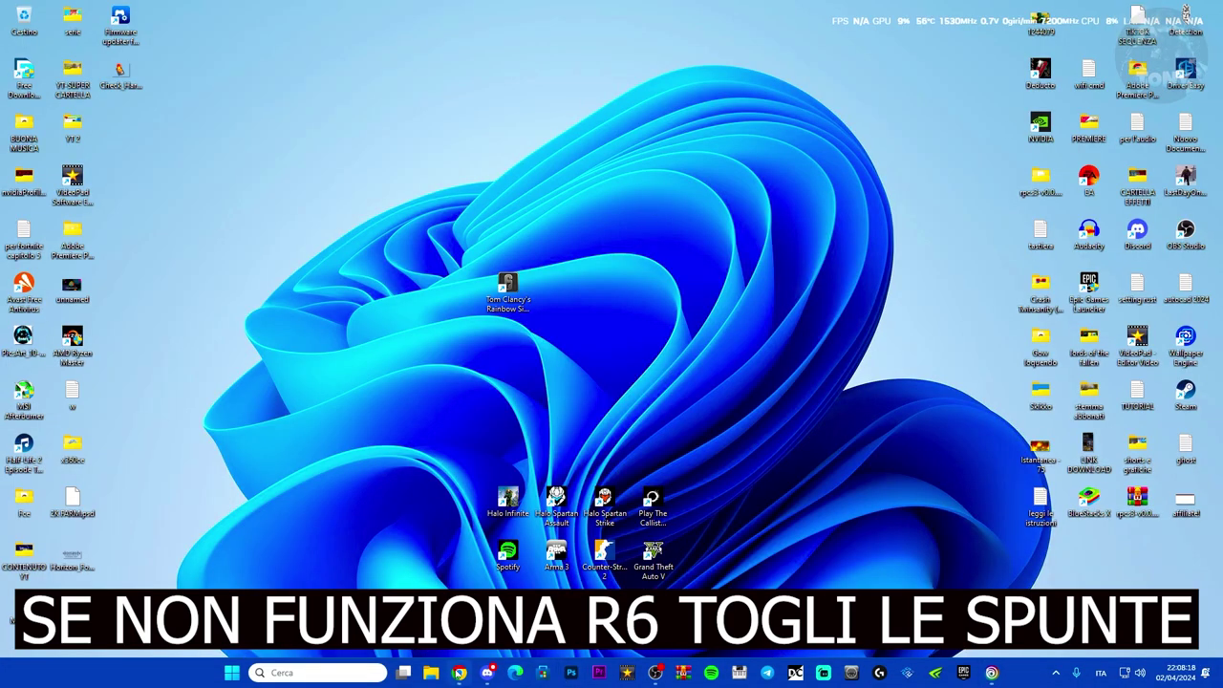
click(459, 673)
Step: Review the Ubisoft help pages on Rainbow Six Siege connection problems and technical problems on PC
click(212, 8)
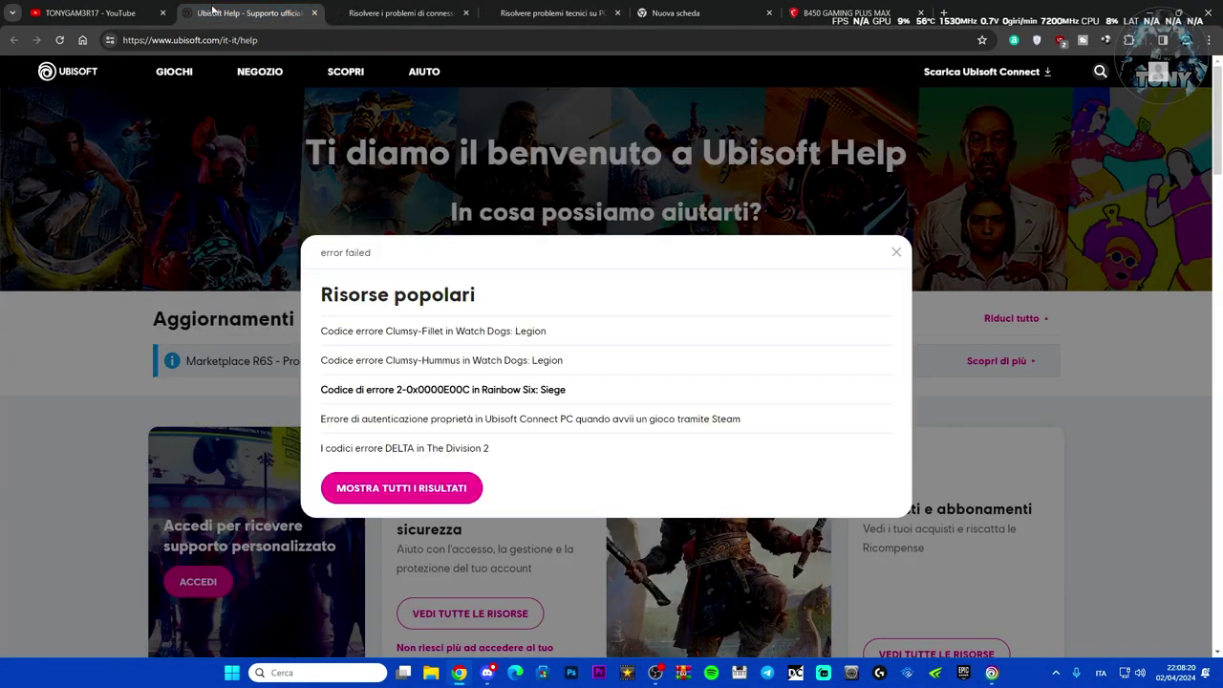
click(358, 9)
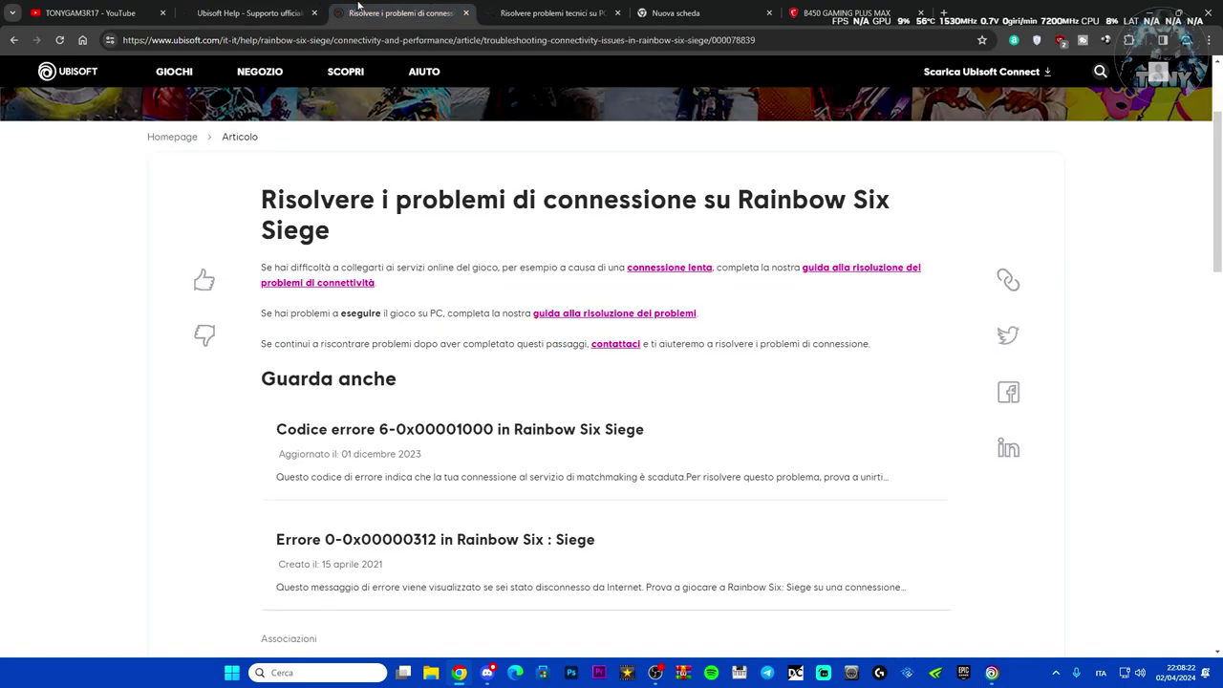
click(516, 8)
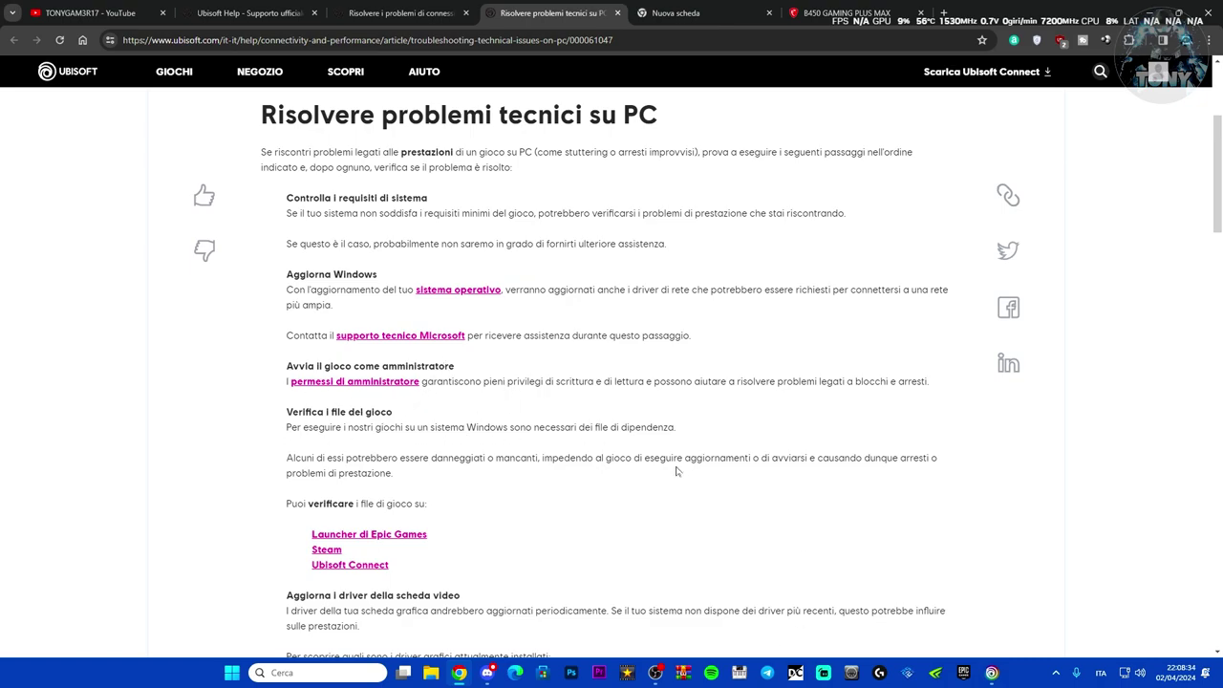
scroll(486, 459, down, 1)
scroll(469, 420, up, 3)
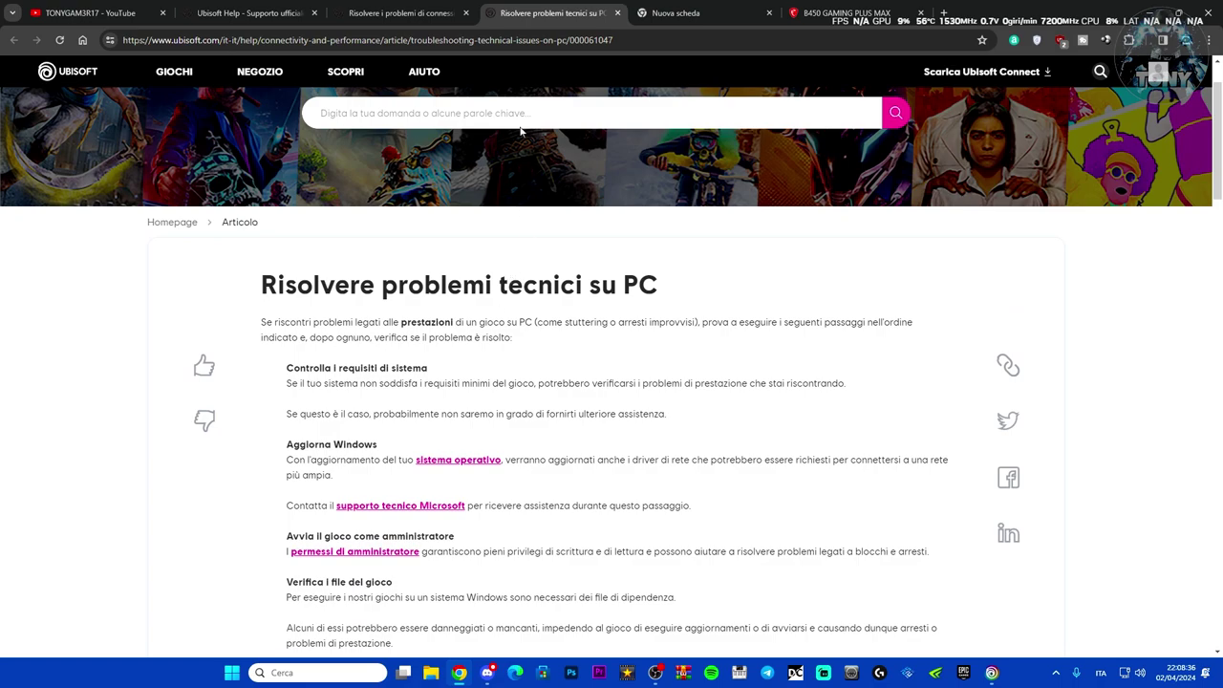
Step: Switch to the MSI B450 GAMING PLUS MAX support page and view its driver downloads section
click(680, 12)
click(552, 13)
click(846, 13)
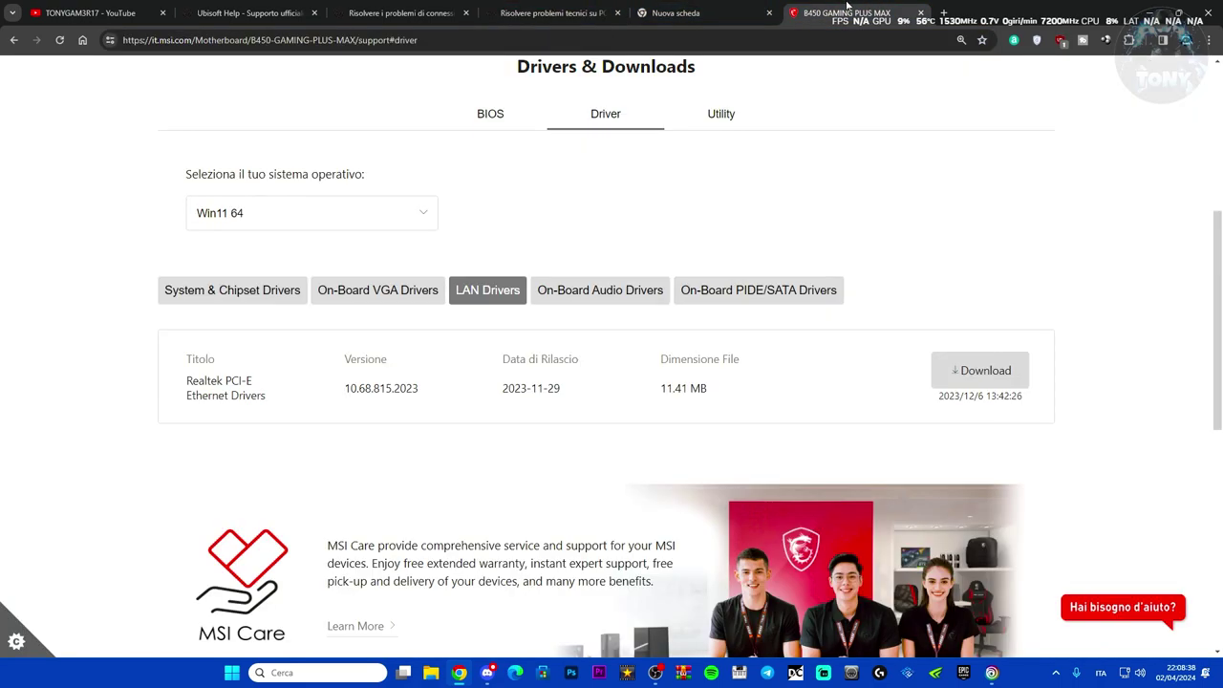
scroll(325, 393, up, 4)
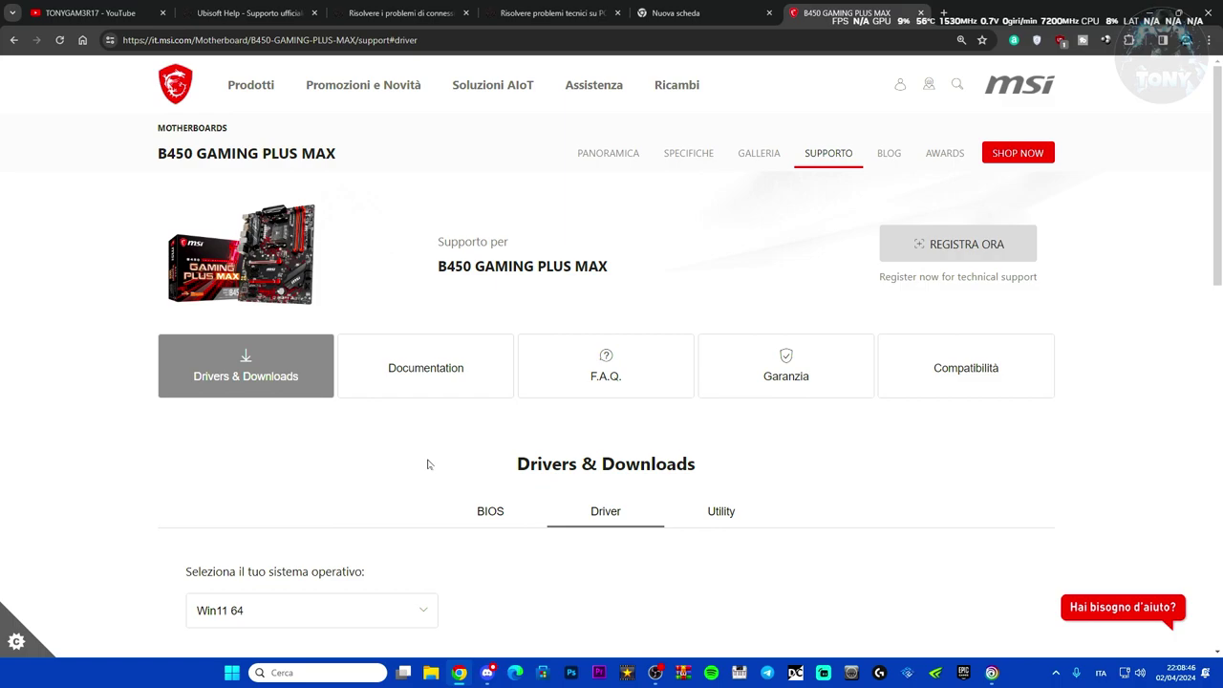
Step: Search Windows for "sys" and open System Information to check the motherboard model
right_click(227, 672)
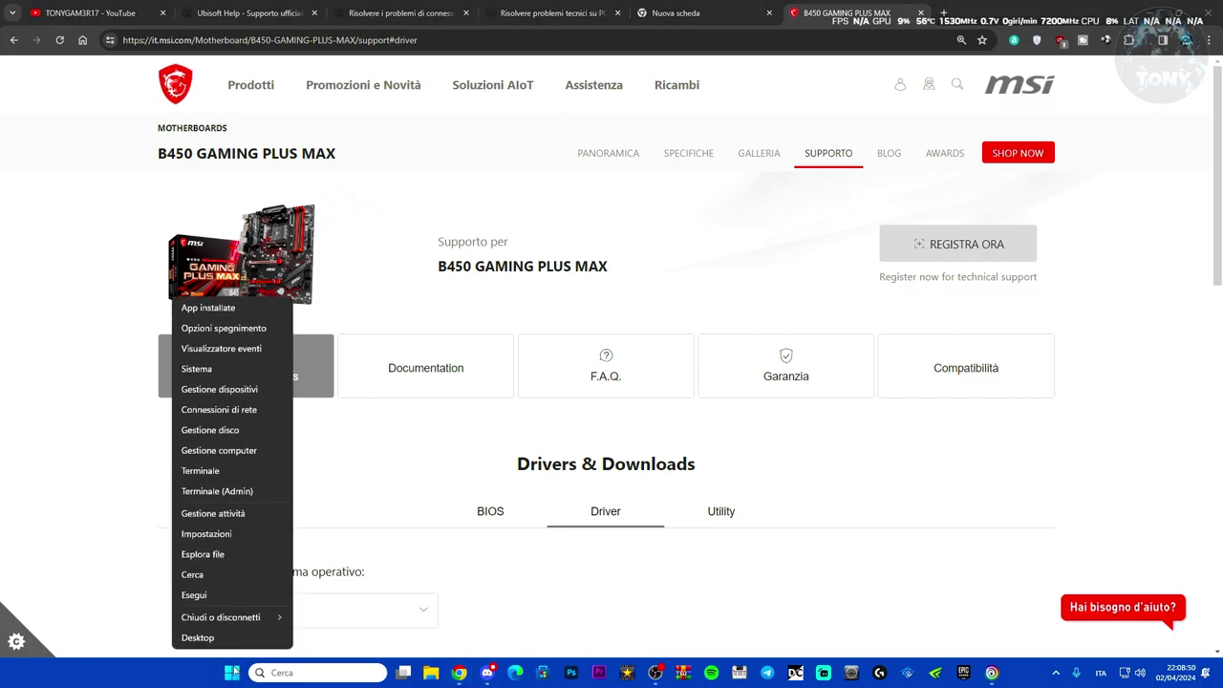
click(271, 674)
click(270, 674)
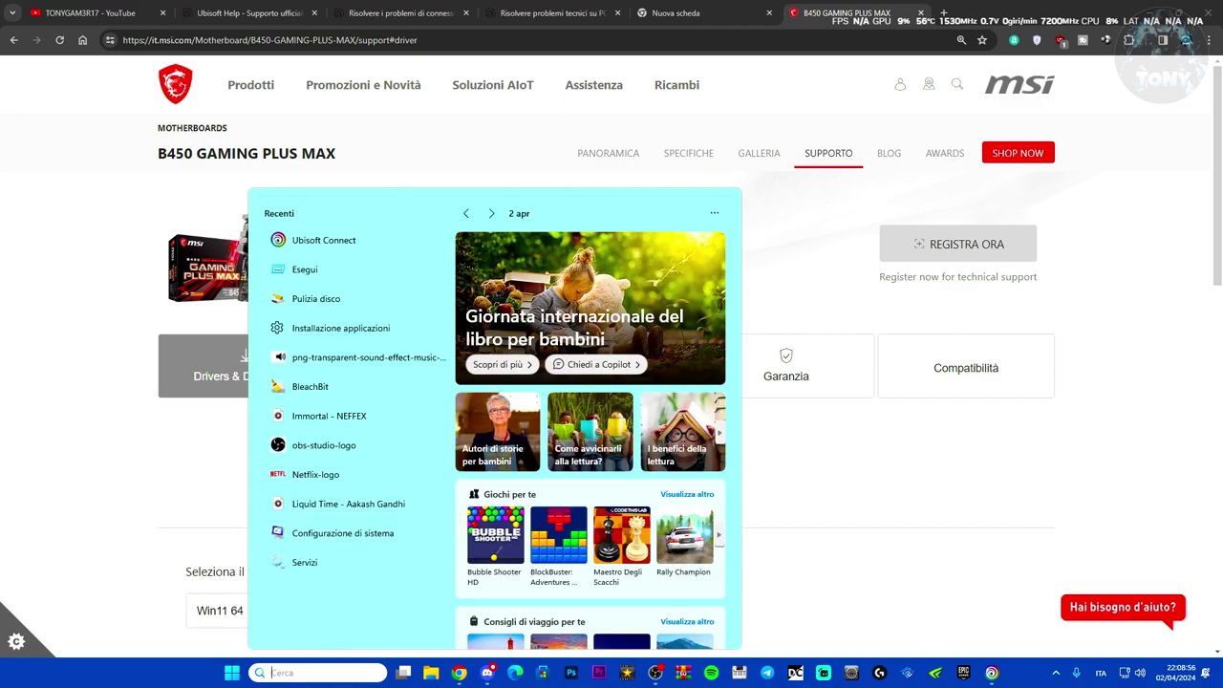
text(sys)
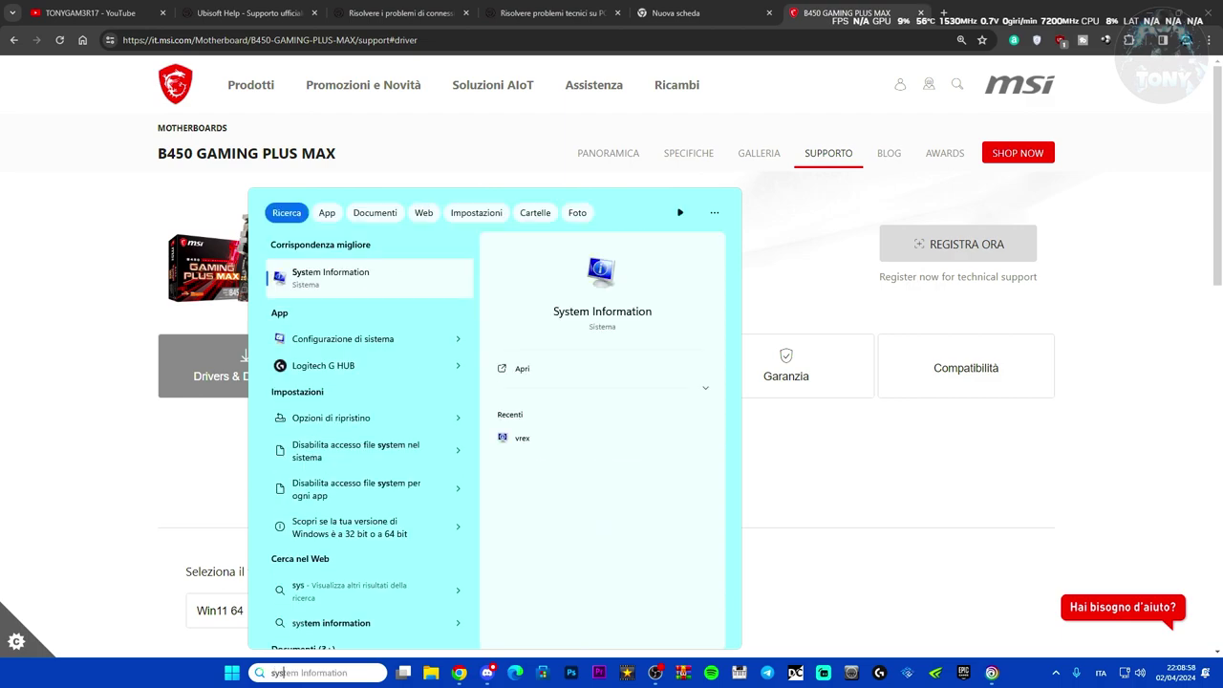
click(373, 285)
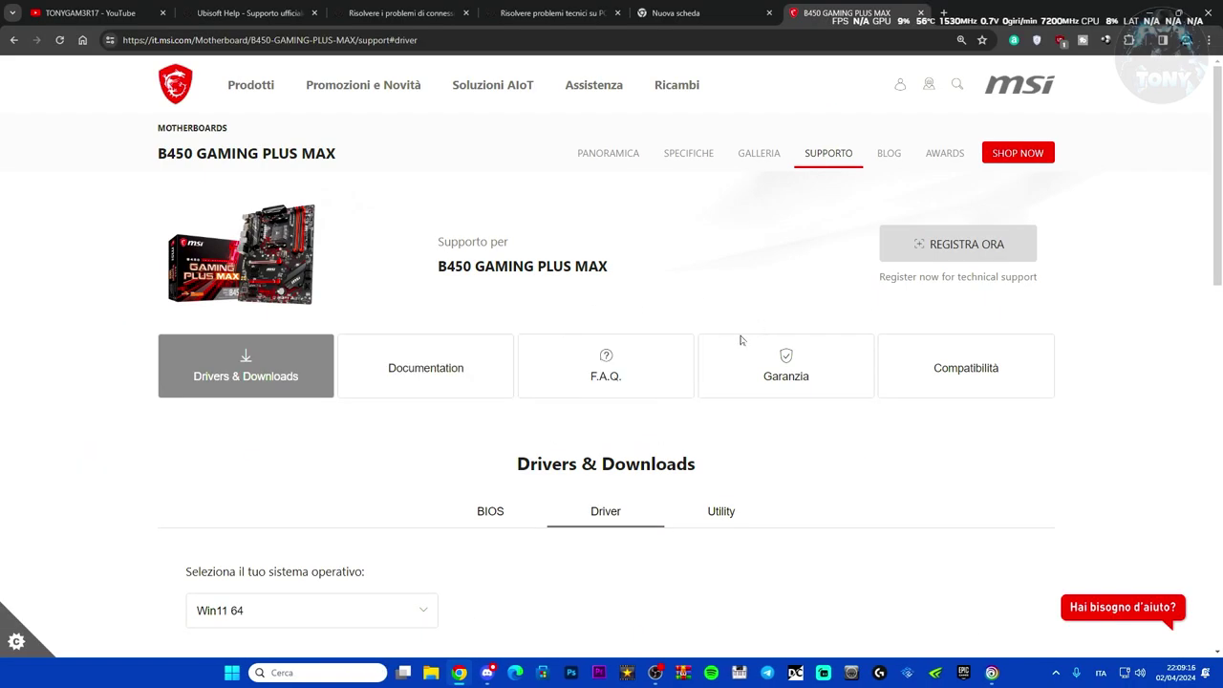
Step: Go to the MSI home page, then look up "b450 gaming plus max" and load that motherboard's product page
click(178, 83)
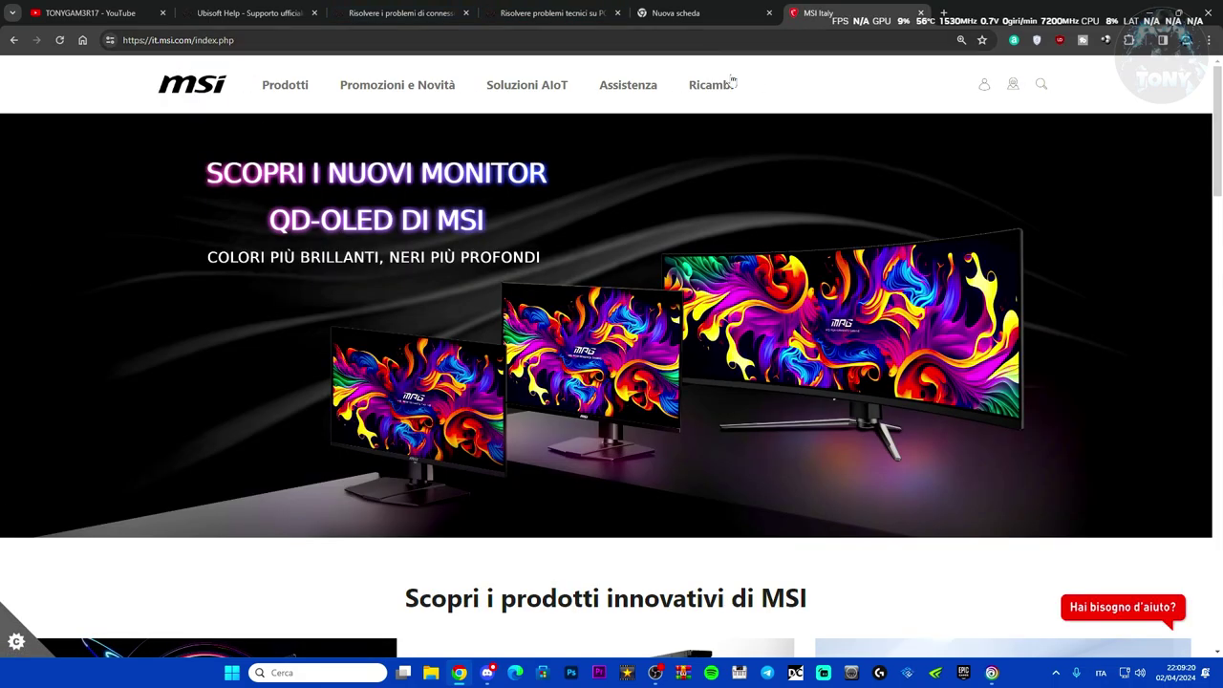
key(ctrl+l)
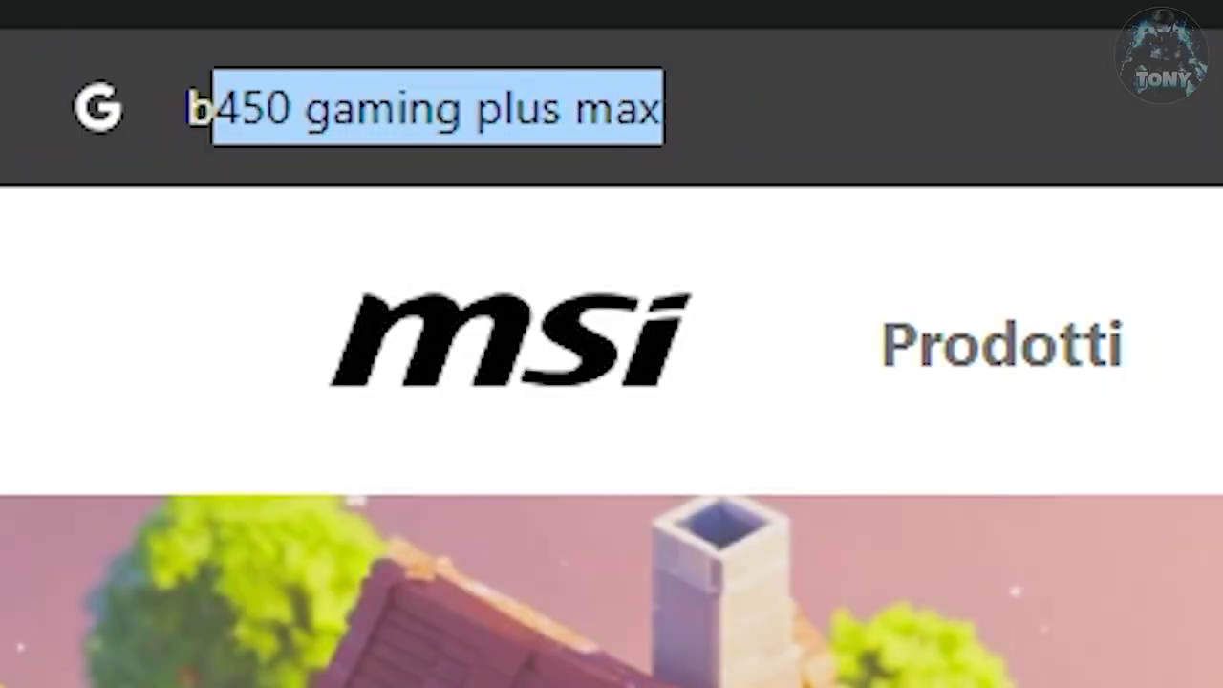
text(b450)
key(Return)
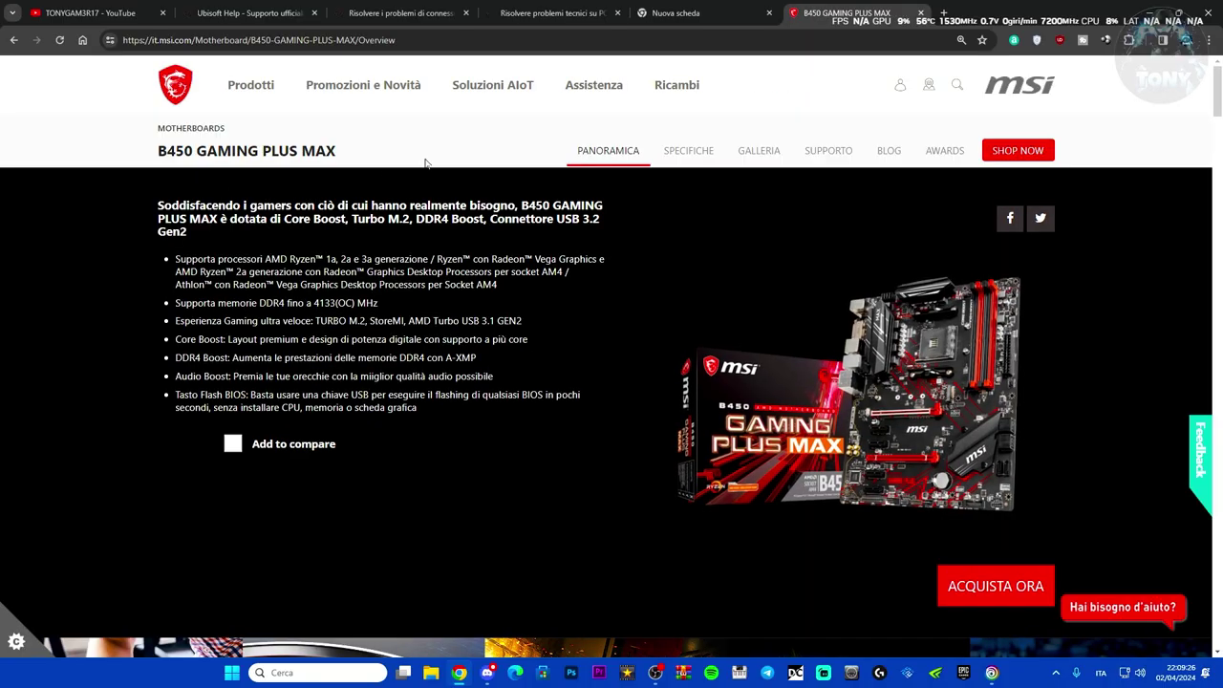
Step: Download the Realtek PCI-E Ethernet Drivers for Win11 64 from the motherboard's LAN driver support section
click(828, 155)
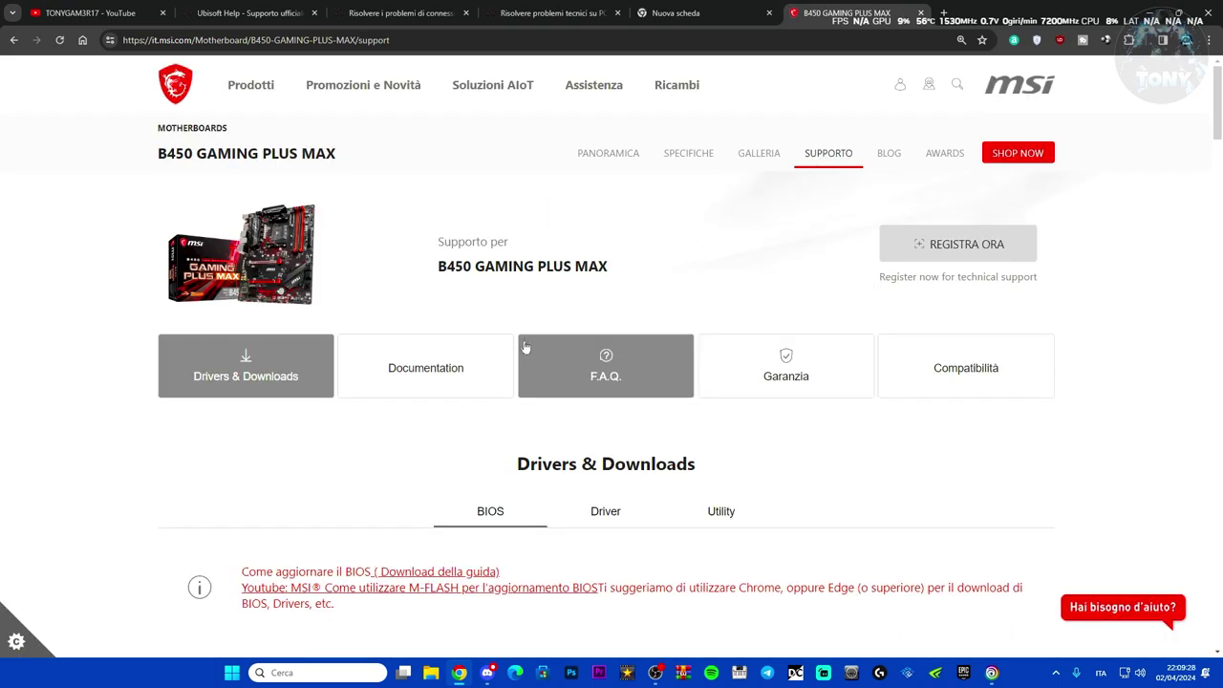
click(581, 517)
scroll(712, 392, down, 3)
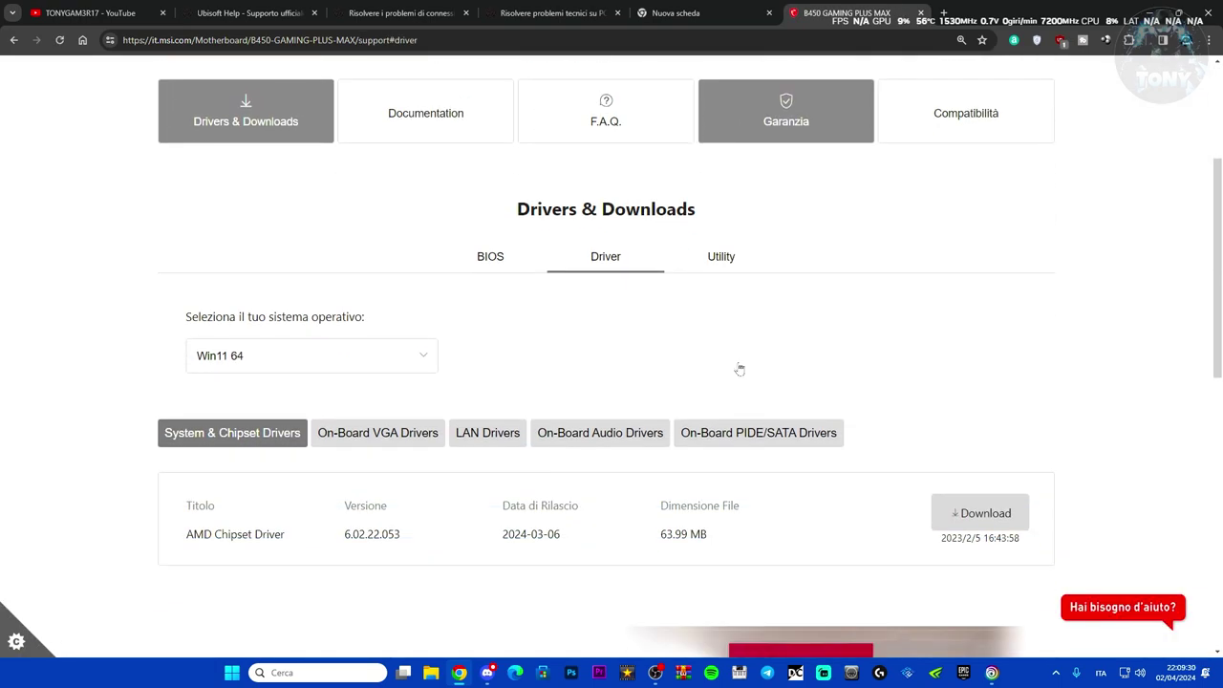
click(488, 435)
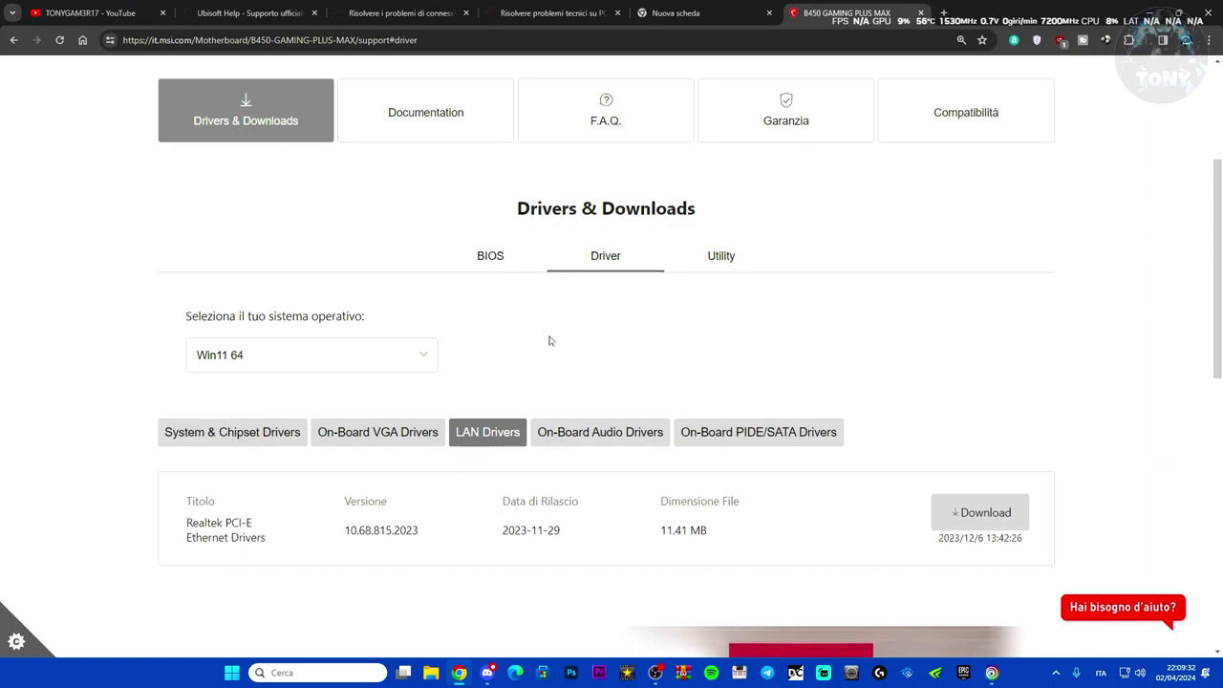
scroll(573, 344, down, 1)
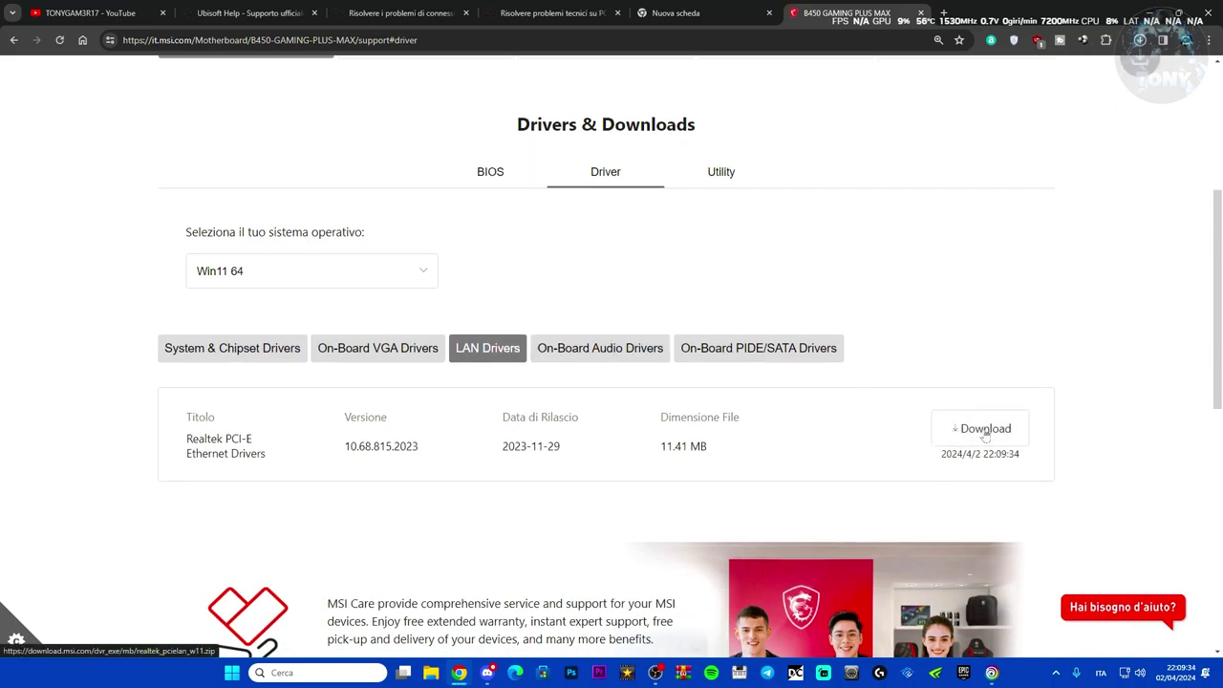
click(985, 432)
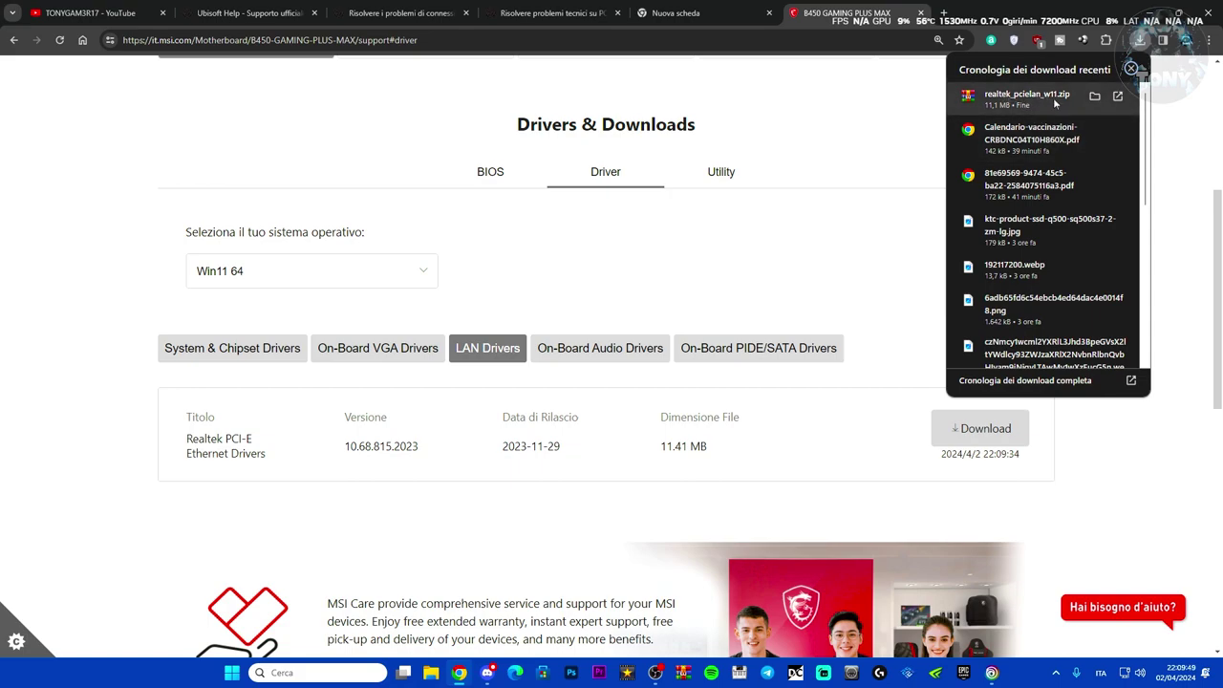
Step: Locate the downloaded realtek_pcielan_w11 archive on the desktop and extract it with WinRAR into a folder of the same name
click(1095, 97)
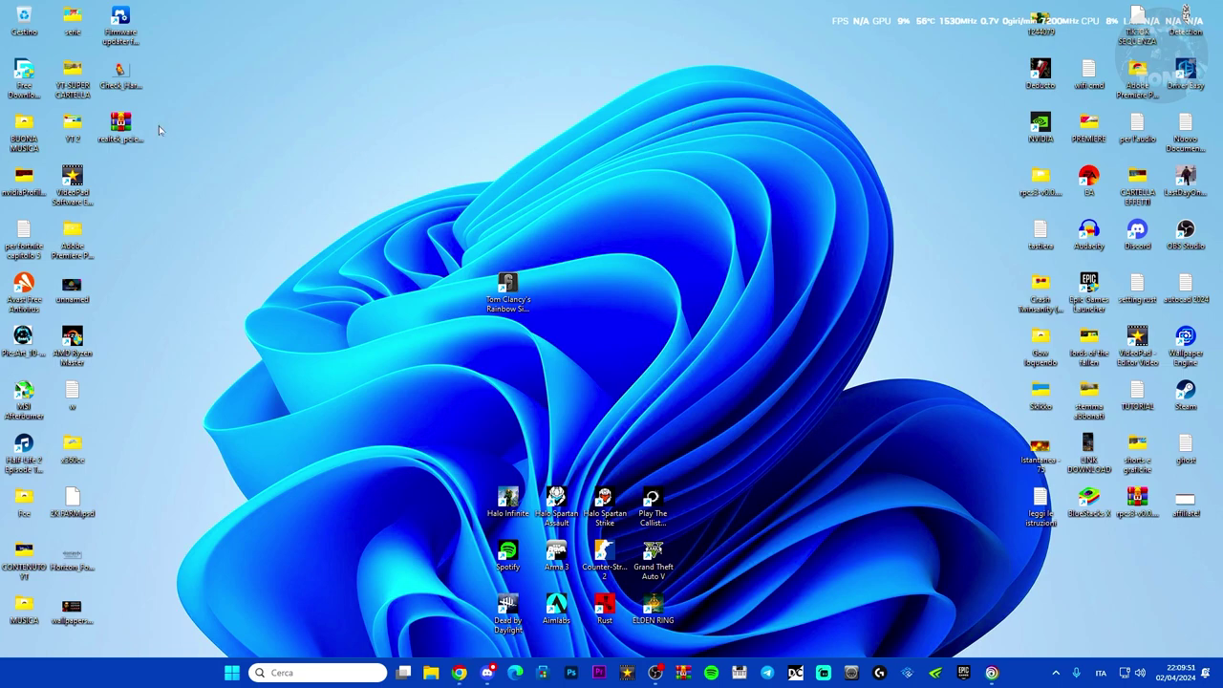
right_click(473, 144)
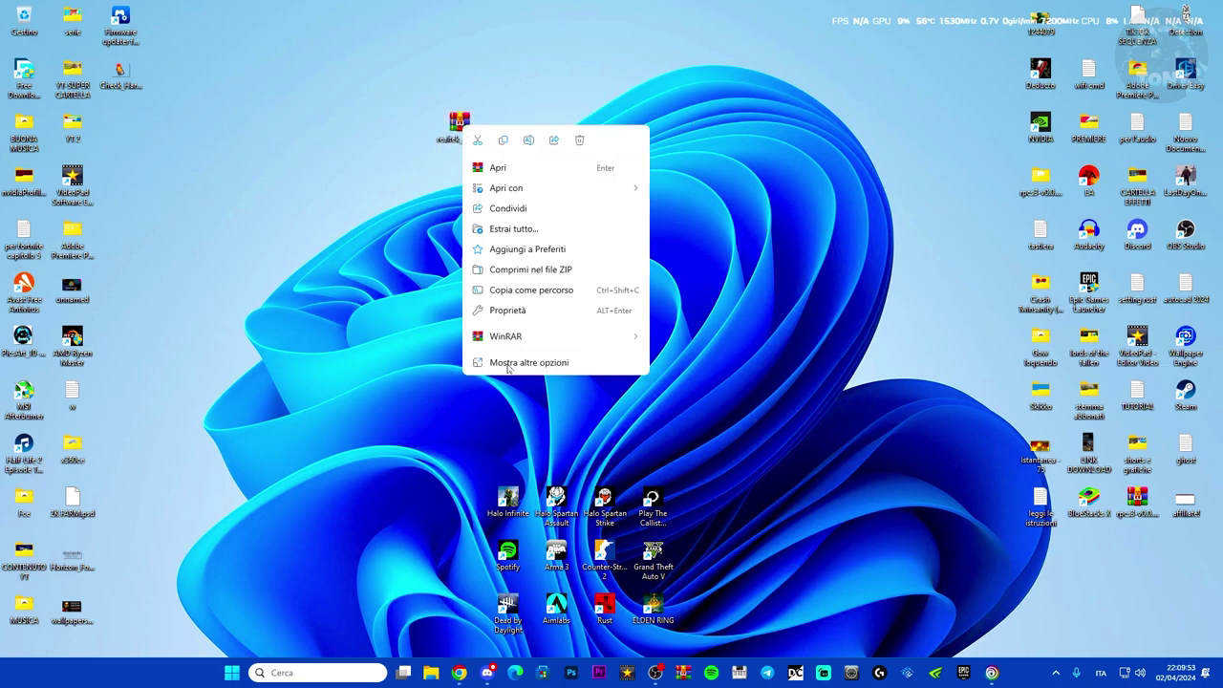
mouse_move(536, 337)
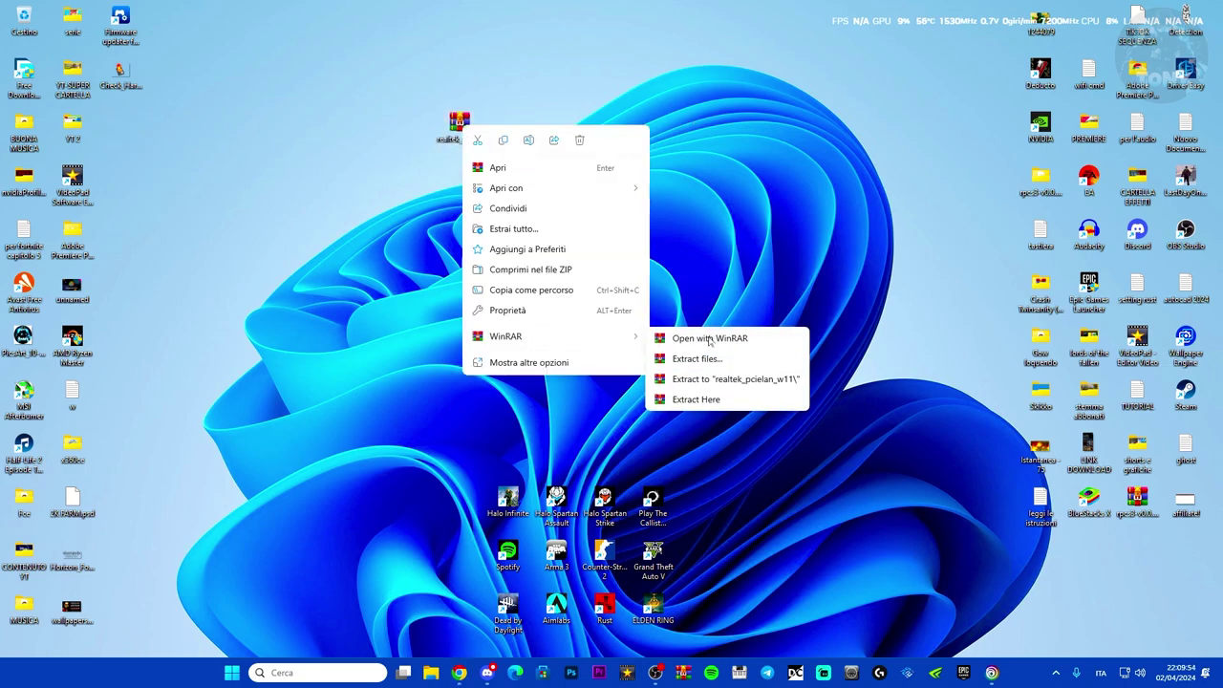
click(694, 380)
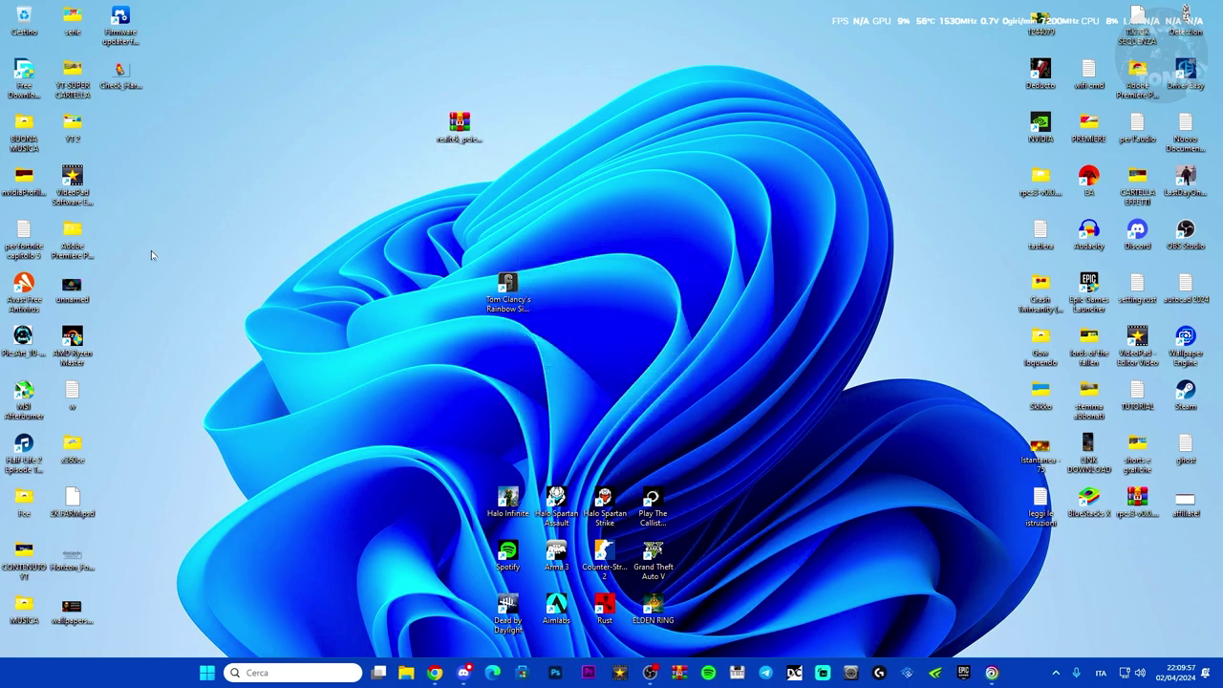
Step: Move the extracted driver folder beside its archive on the desktop and find the setup application in realtek_pcielan_v10.68.815.2023, then close the folder
drag(128, 136, 512, 136)
double_click(508, 139)
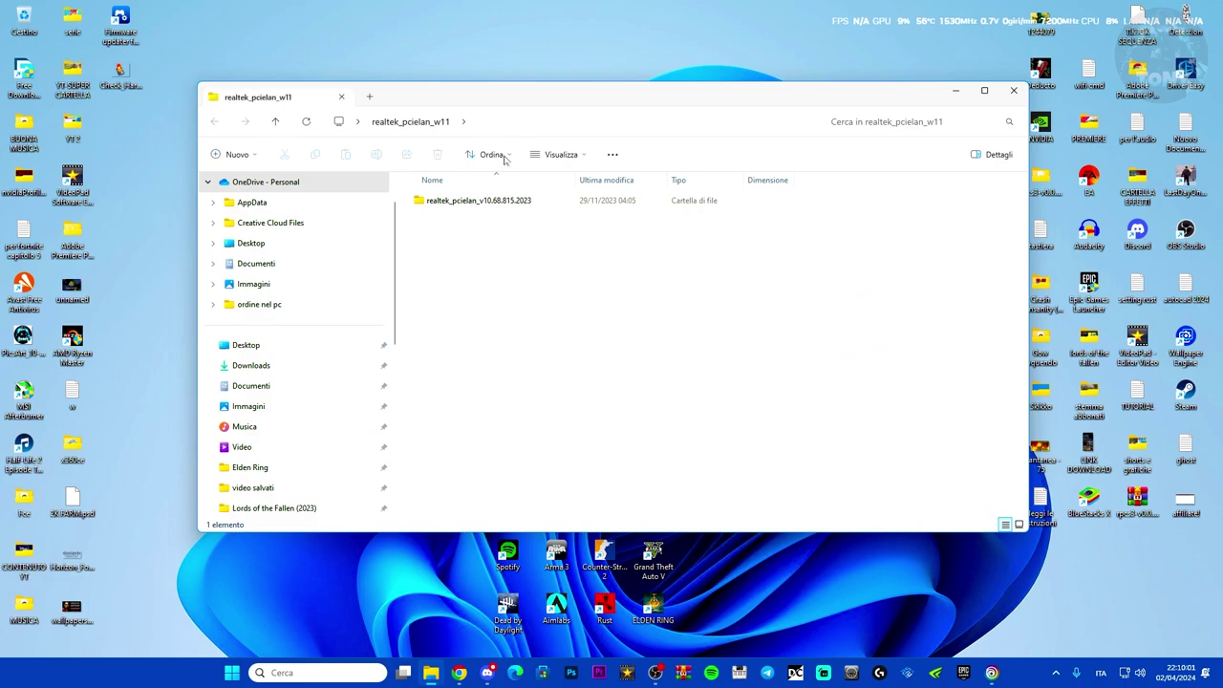
double_click(483, 200)
scroll(500, 235, down, 12)
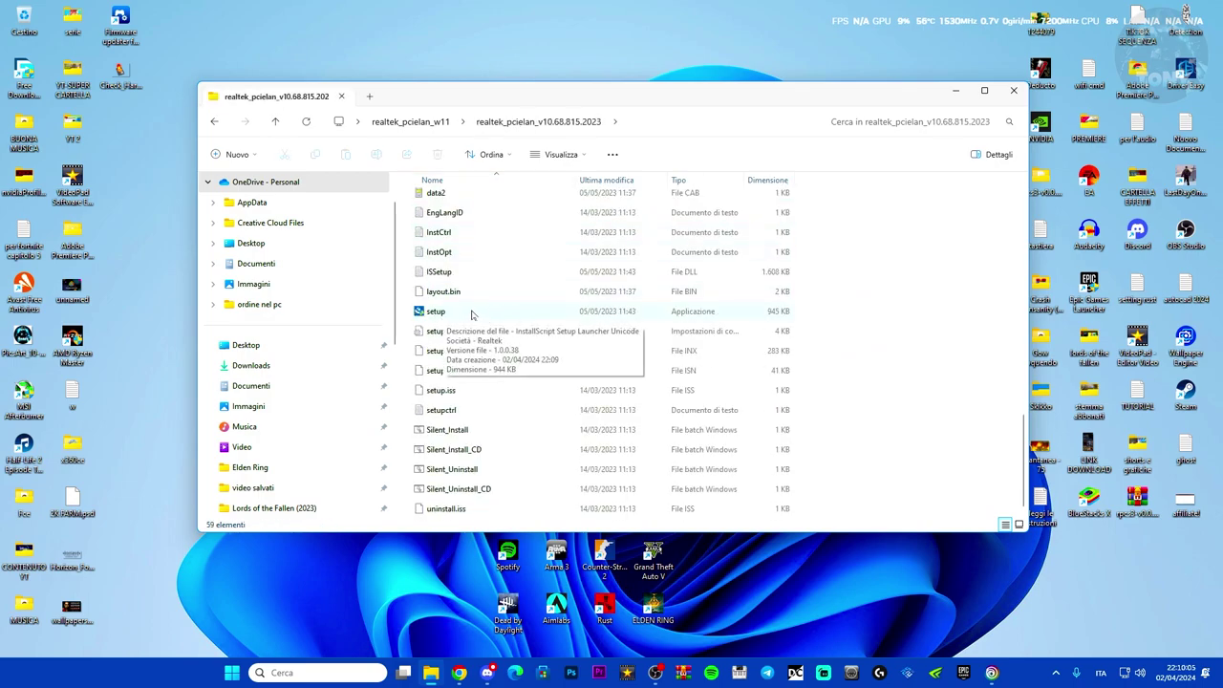
click(1014, 92)
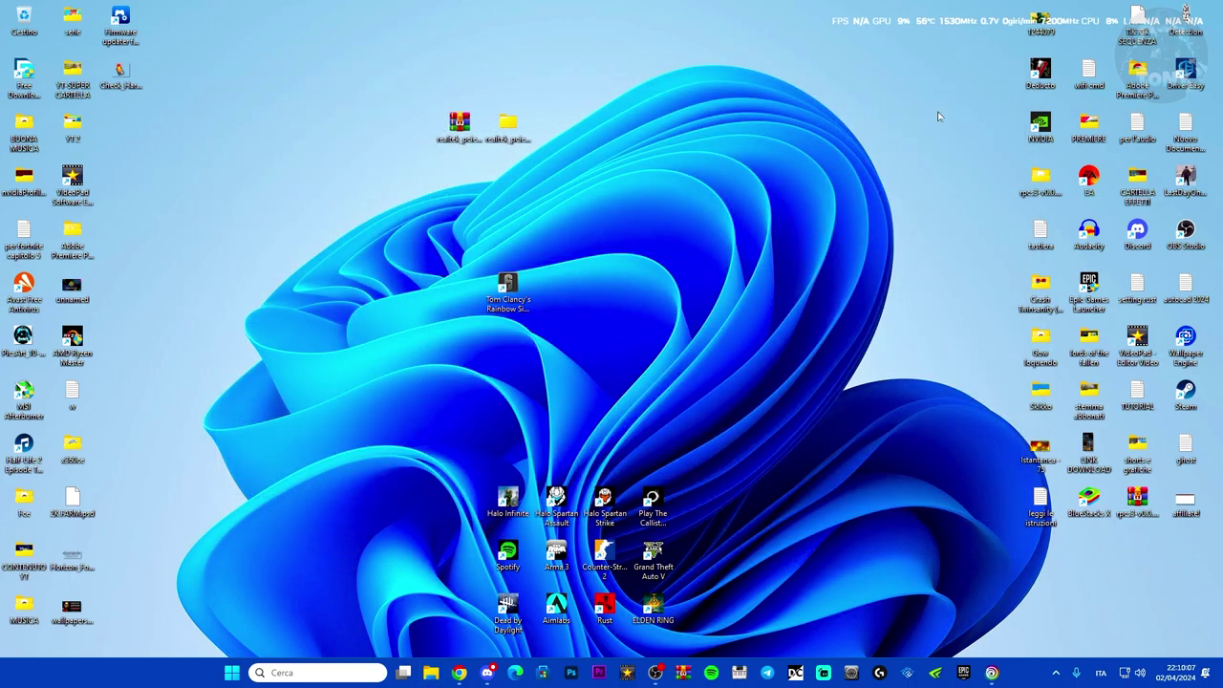